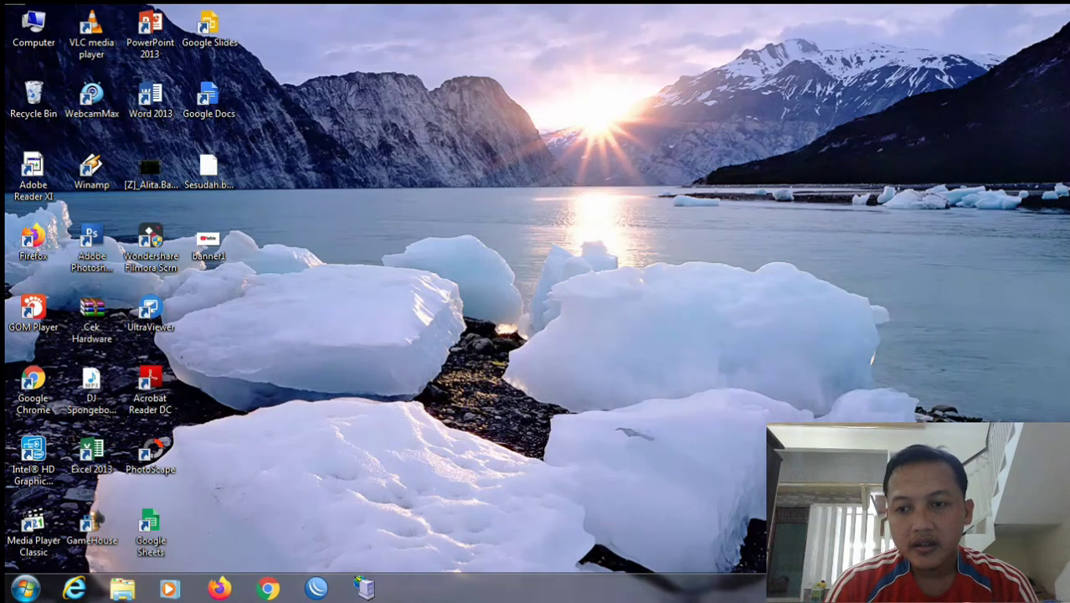
# Disconnect from the connected Wi-Fi network and launch Firefox.
pyautogui.click(971, 589)
pyautogui.click(1009, 398)
pyautogui.click(1014, 410)
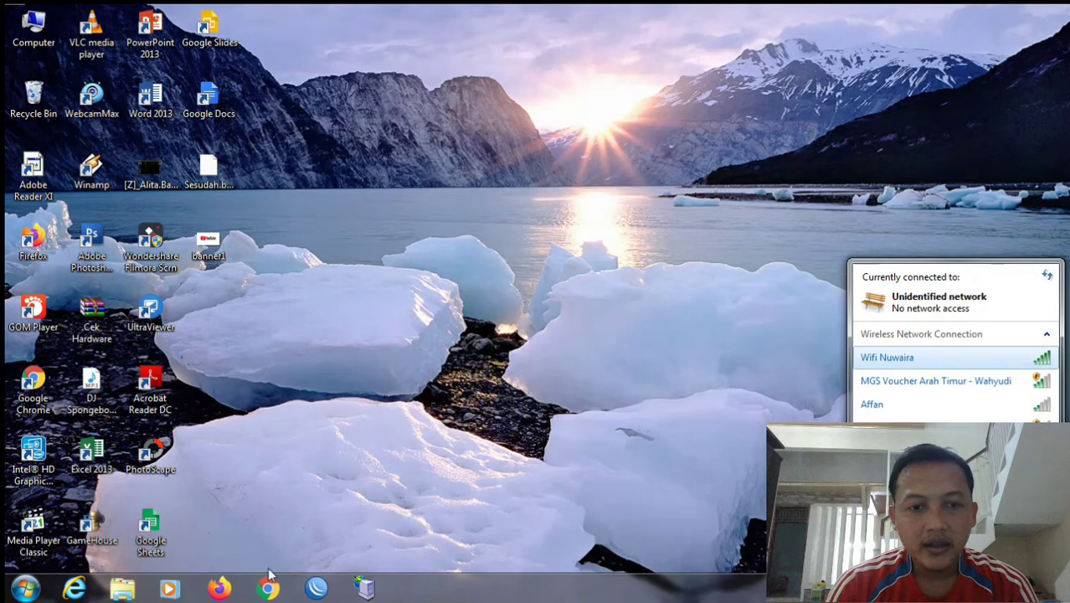
pyautogui.click(220, 588)
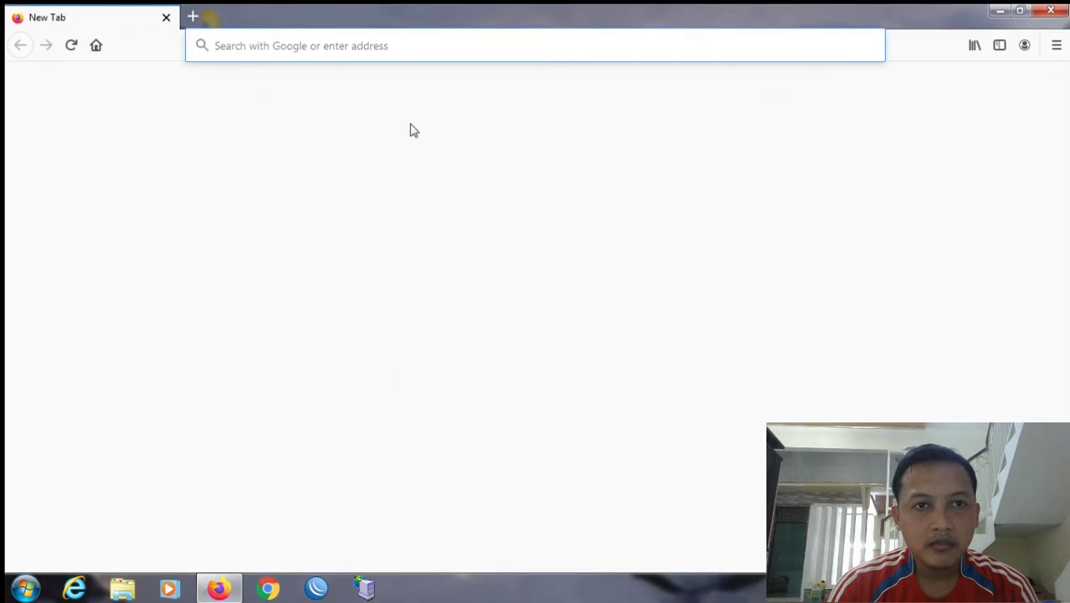
# Dismiss Firefox's default-browser prompt and bring up the wireless network list.
pyautogui.click(411, 48)
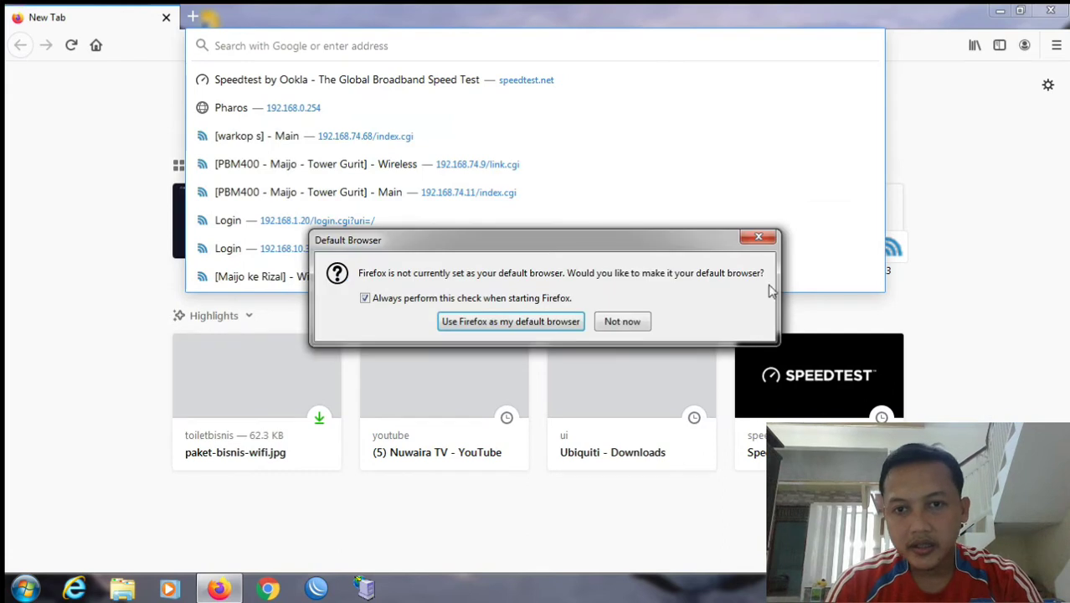
pyautogui.click(759, 238)
pyautogui.click(971, 589)
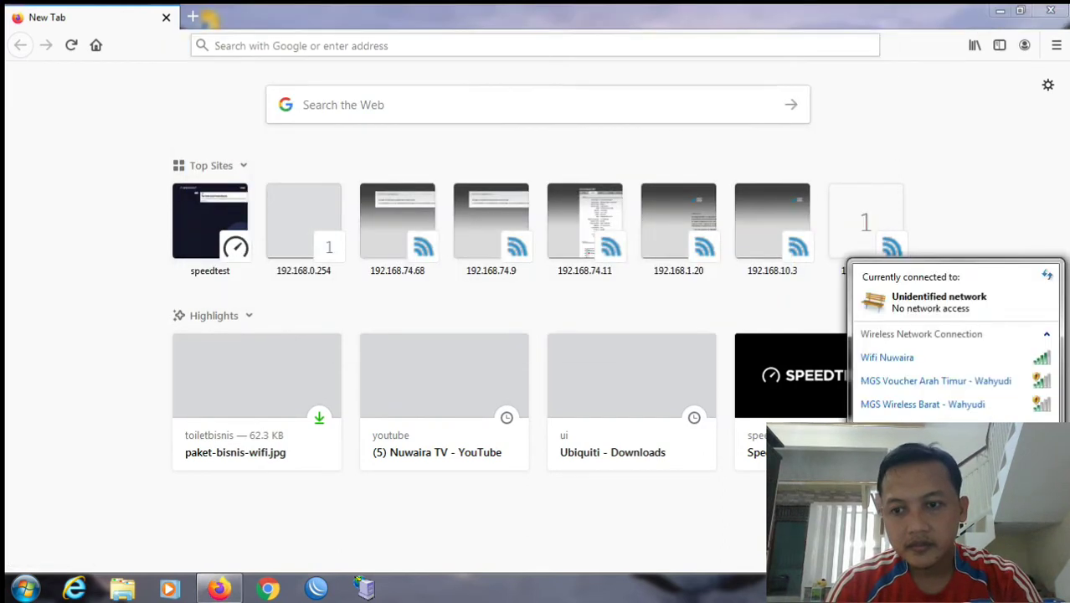
# Open the IPv4 properties of the Local Area Connection from the Network and Sharing Center.
pyautogui.click(955, 550)
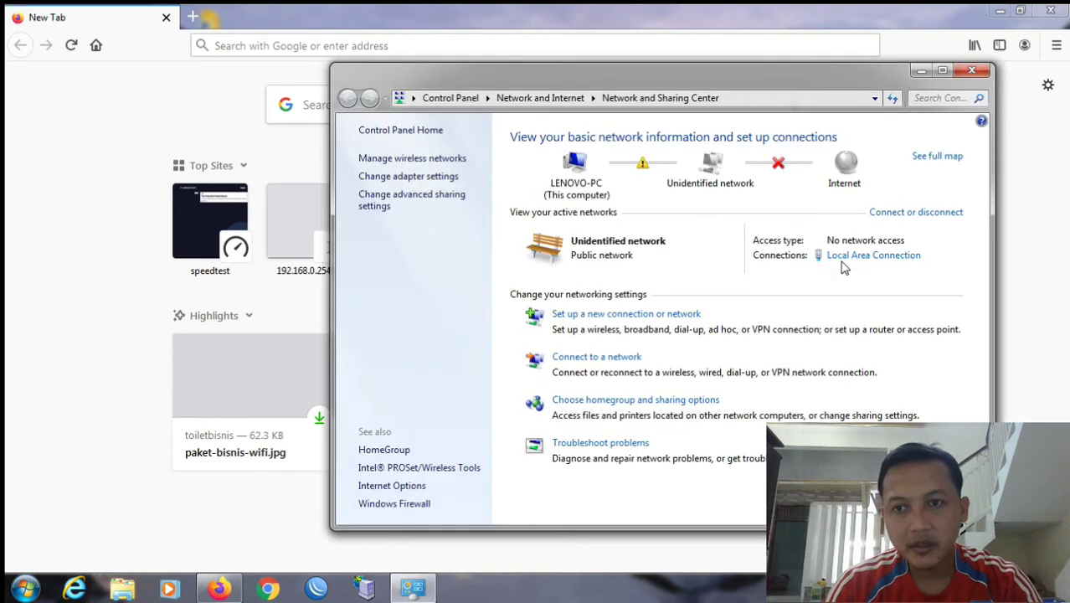
pyautogui.click(846, 260)
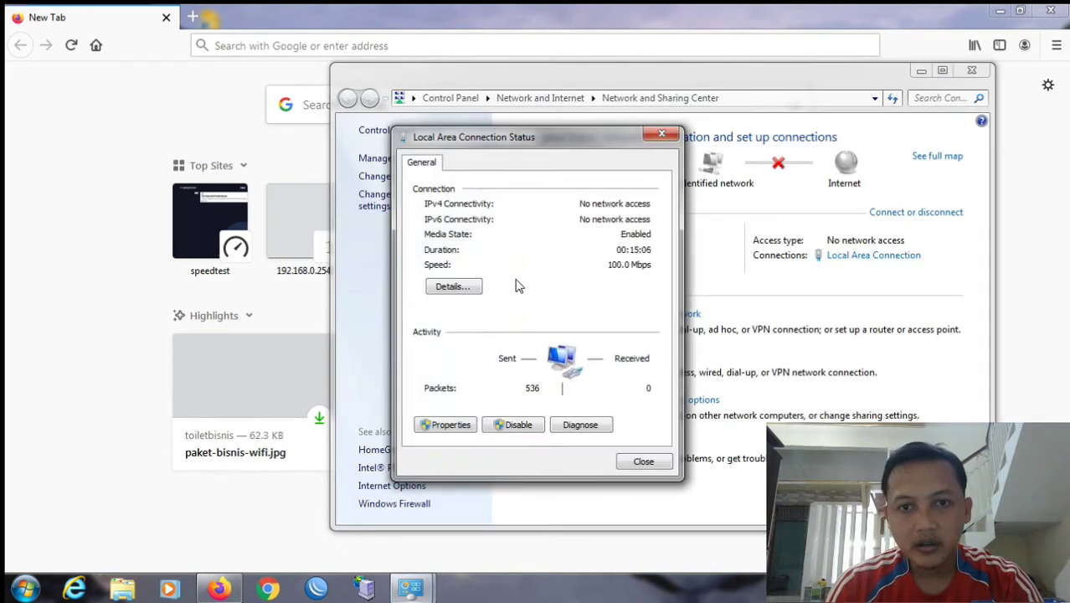
pyautogui.click(448, 425)
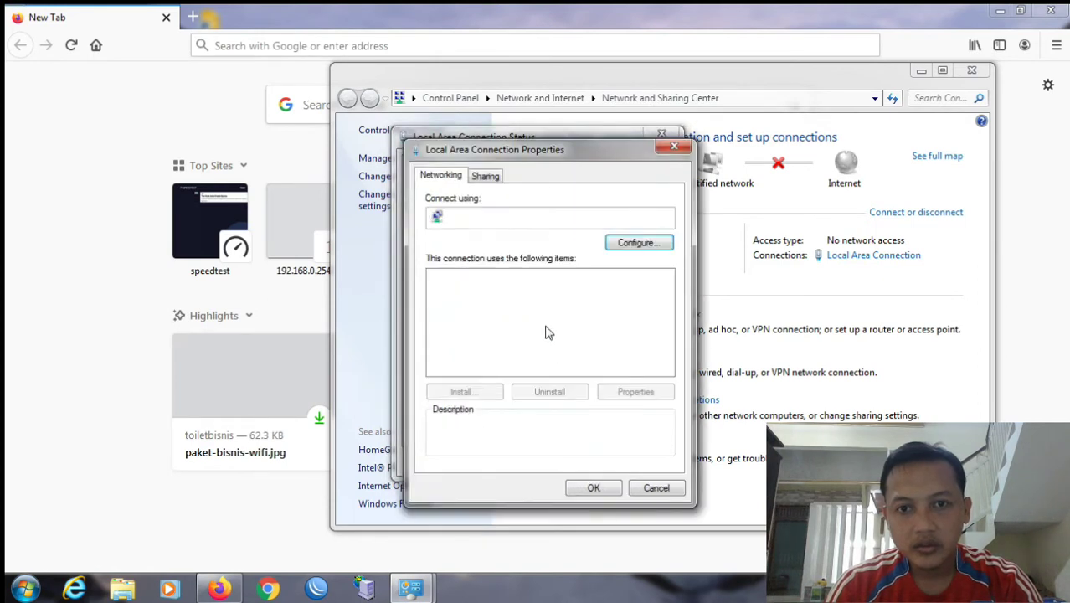
pyautogui.doubleClick(548, 330)
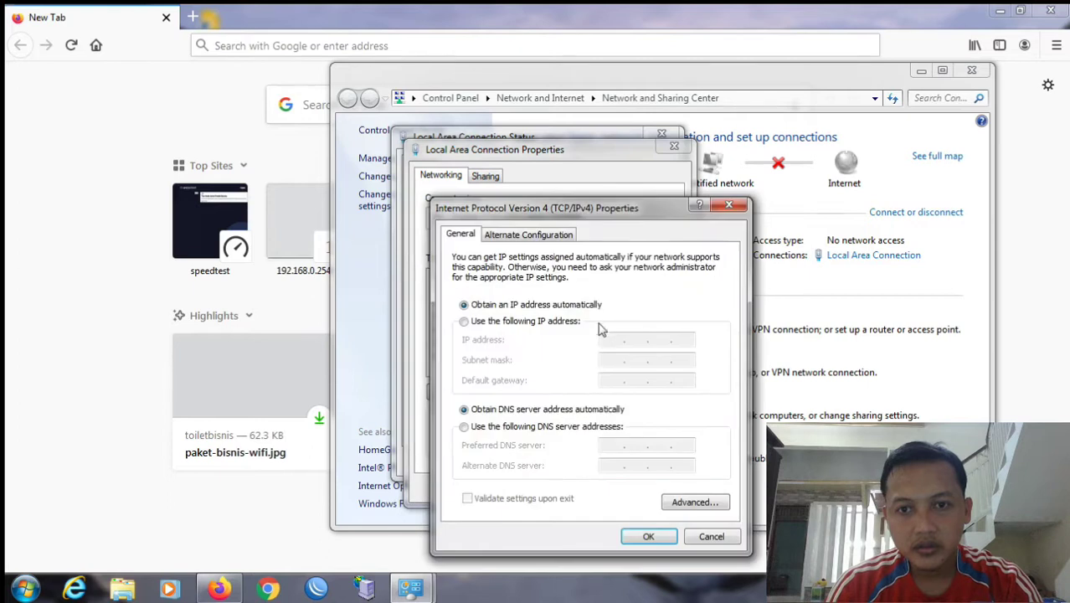
# Assign static IP 192.168.1.50 with mask 255.255.255.0, apply it, and close the network windows.
pyautogui.click(463, 322)
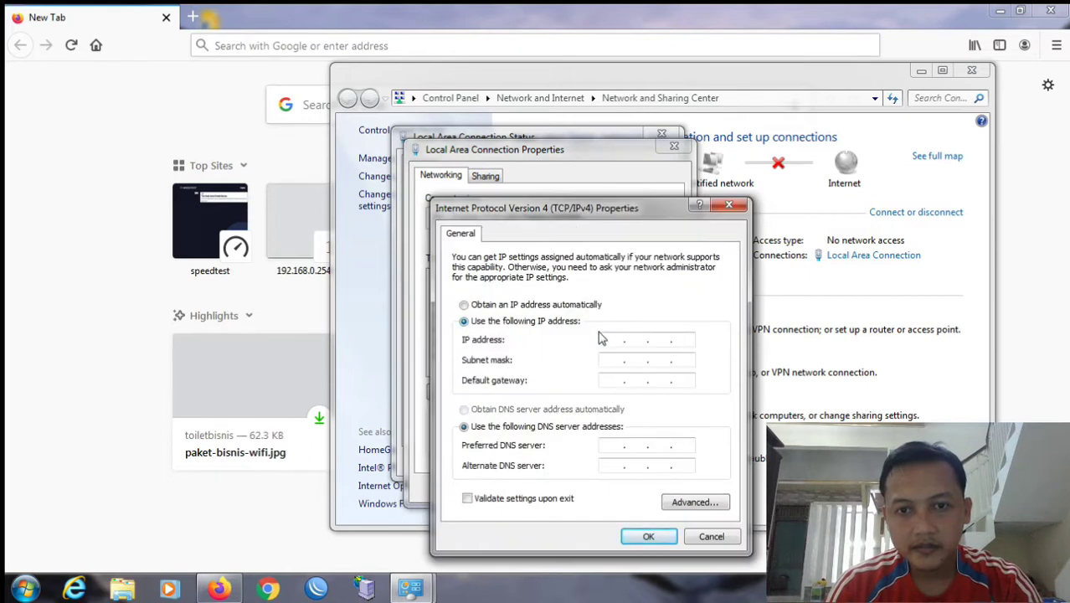
pyautogui.click(614, 339)
pyautogui.write('192 . 168 . ')
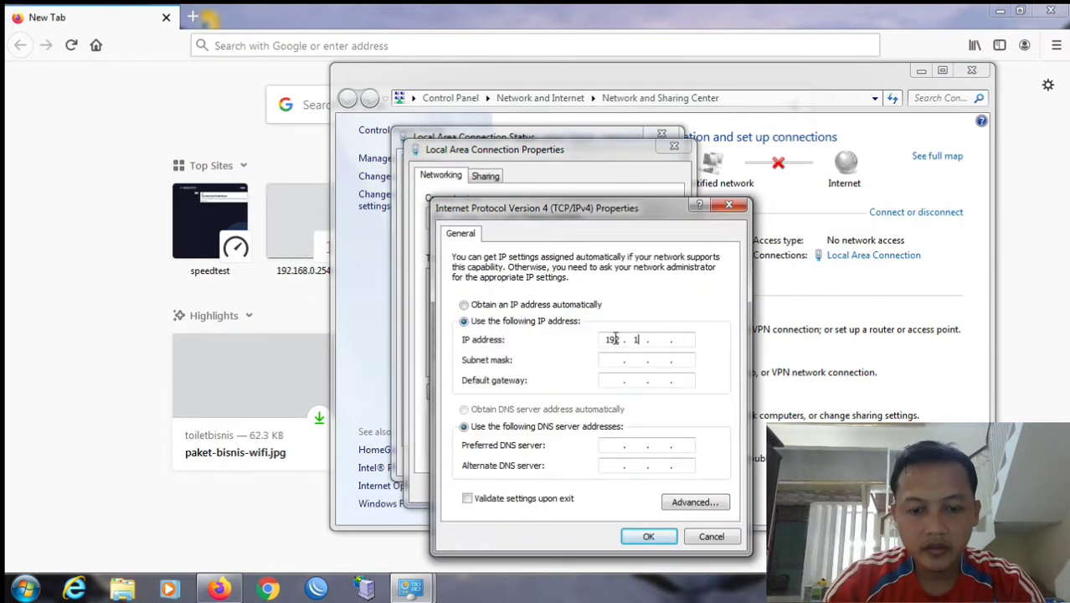
pyautogui.write('1 . ')
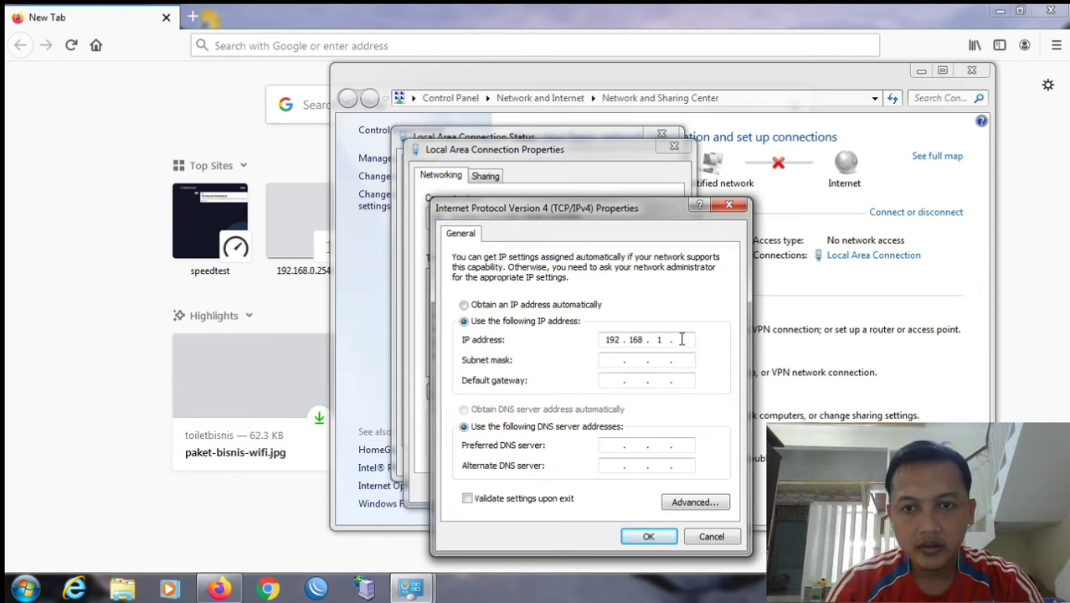
pyautogui.write('50')
pyautogui.click(615, 359)
pyautogui.click(646, 536)
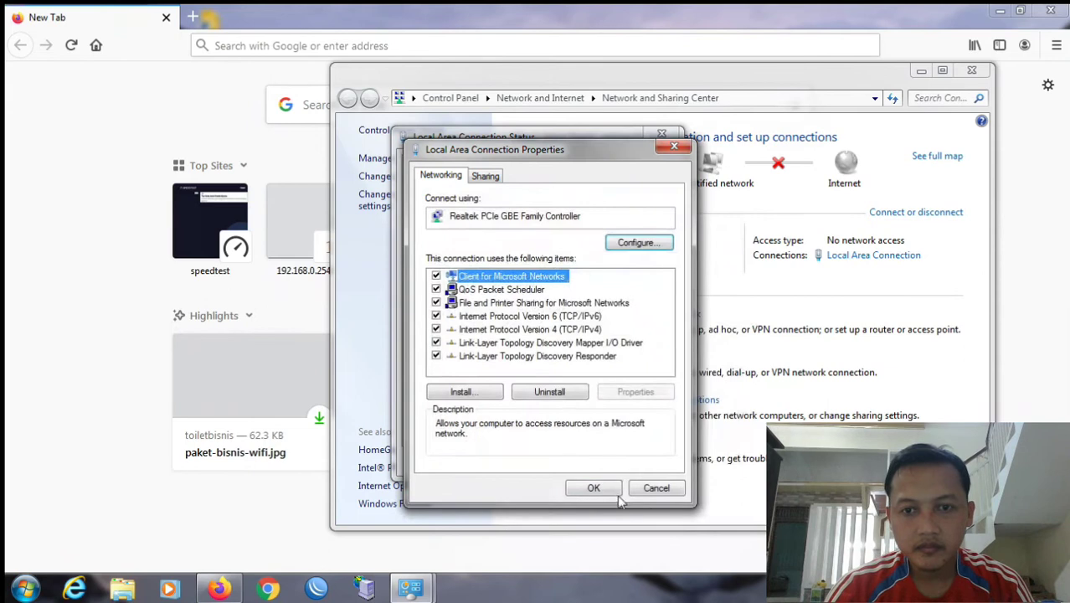
pyautogui.click(615, 491)
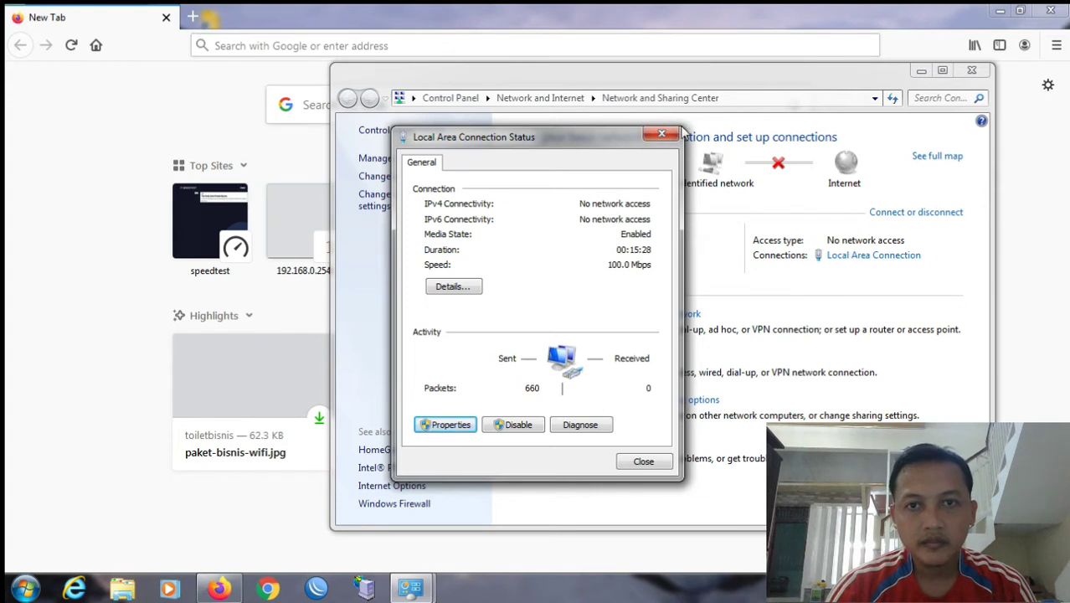
pyautogui.click(661, 134)
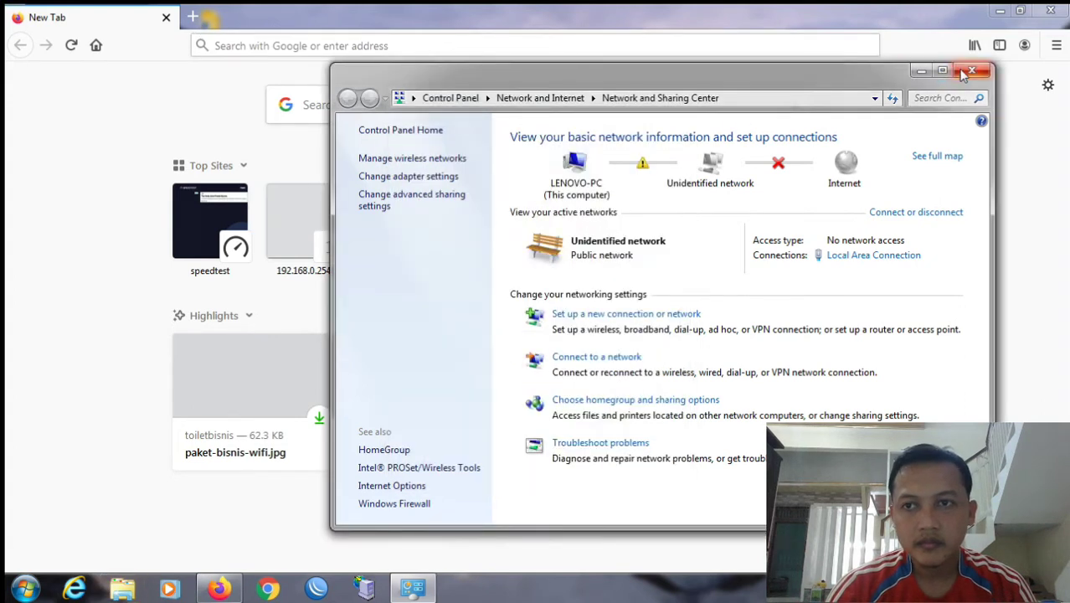
pyautogui.click(968, 72)
# Browse to the LiteBeam's login page at 192.168.1.20.
pyautogui.click(354, 43)
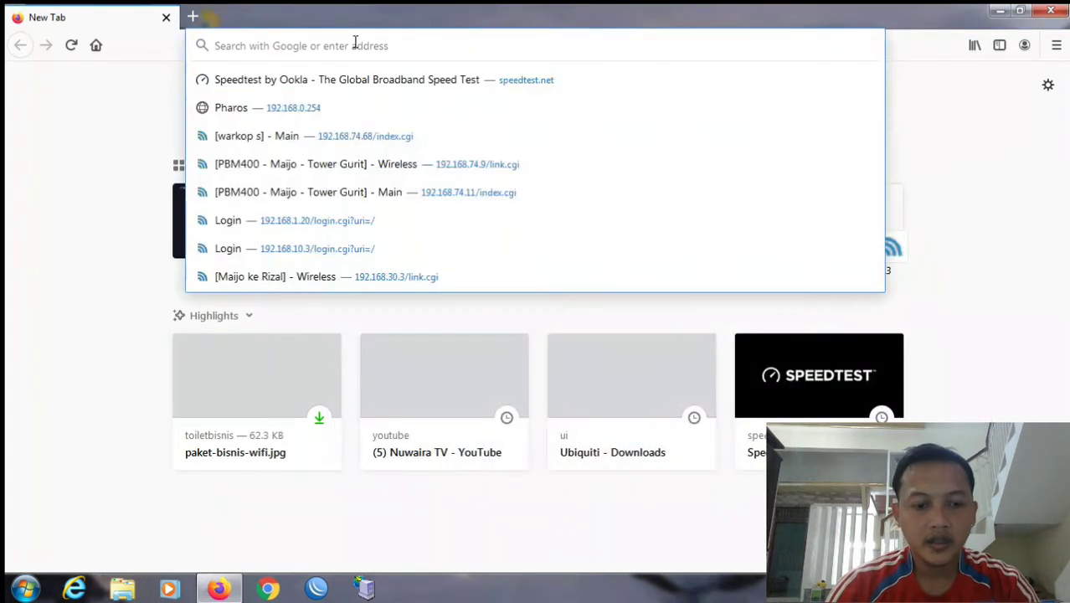
pyautogui.write('192.168.1.20/')
pyautogui.press('Return')
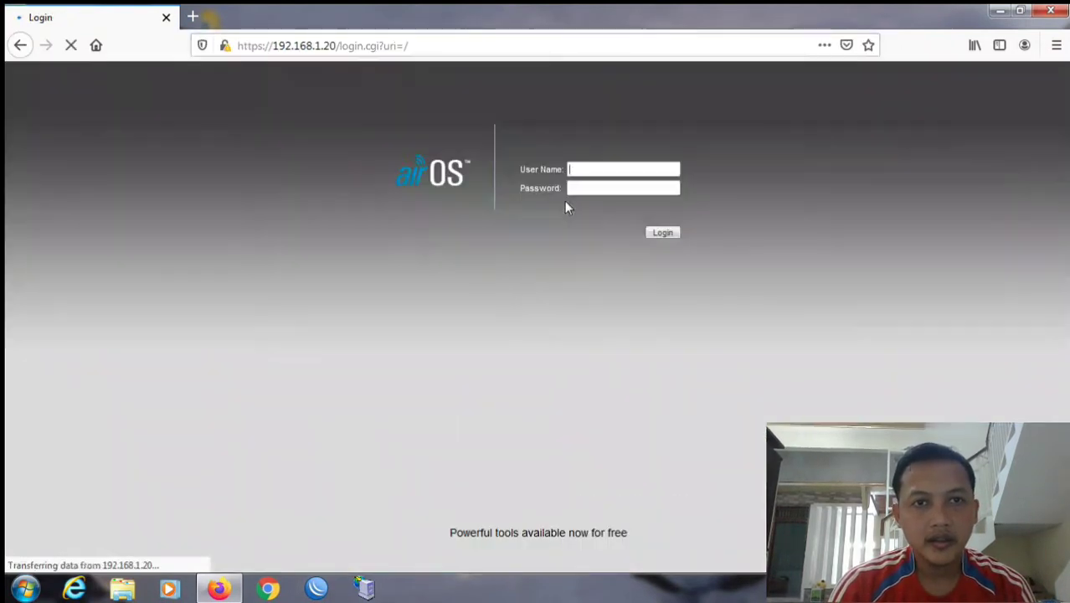
# Log in with the administrator user name and password, declining to save the login.
pyautogui.click(605, 176)
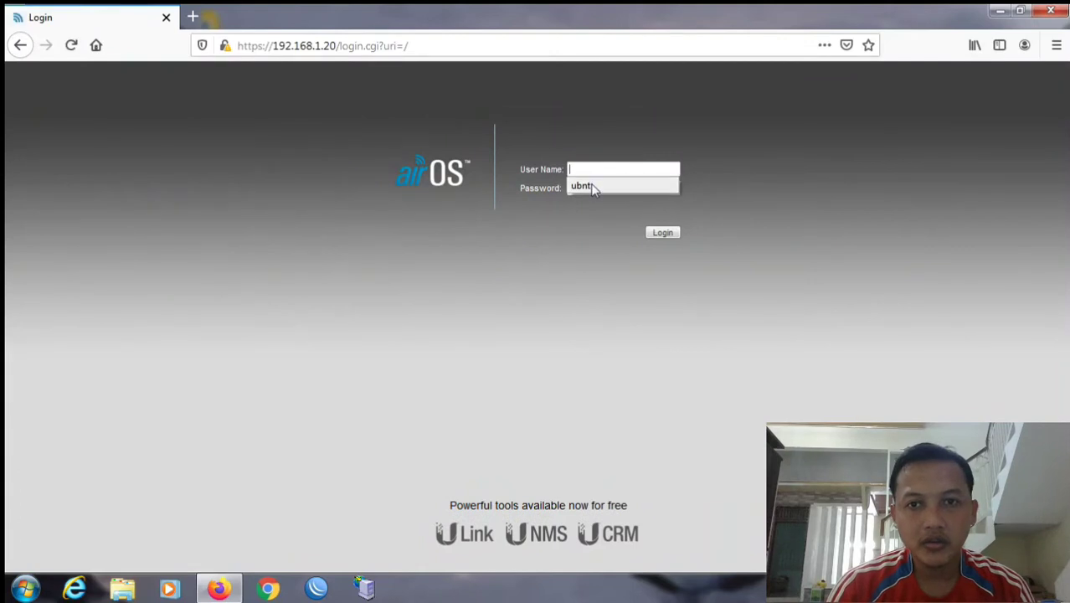
pyautogui.click(592, 186)
pyautogui.click(590, 188)
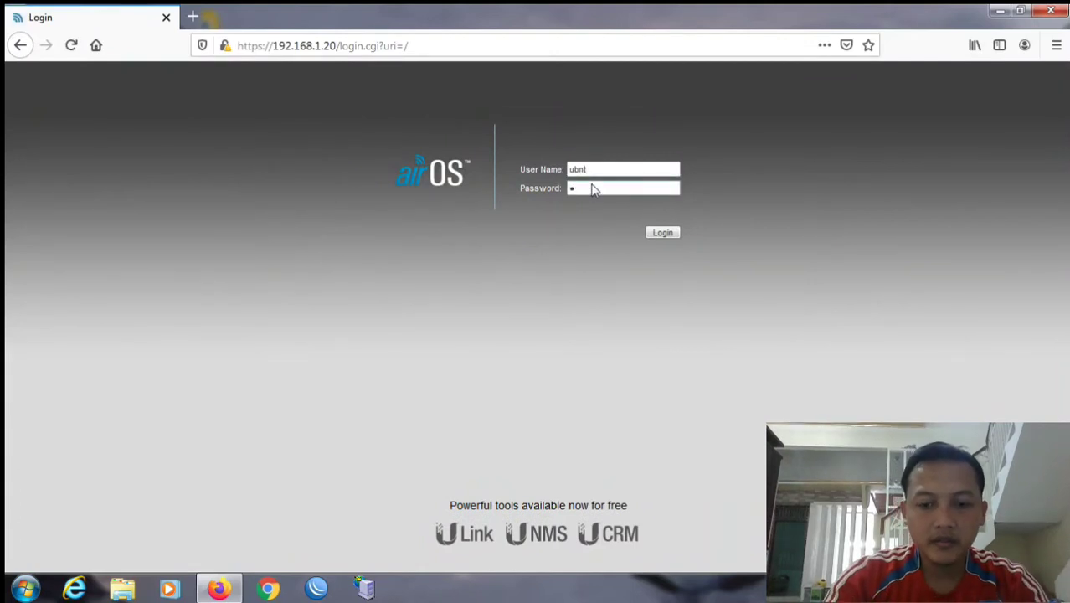
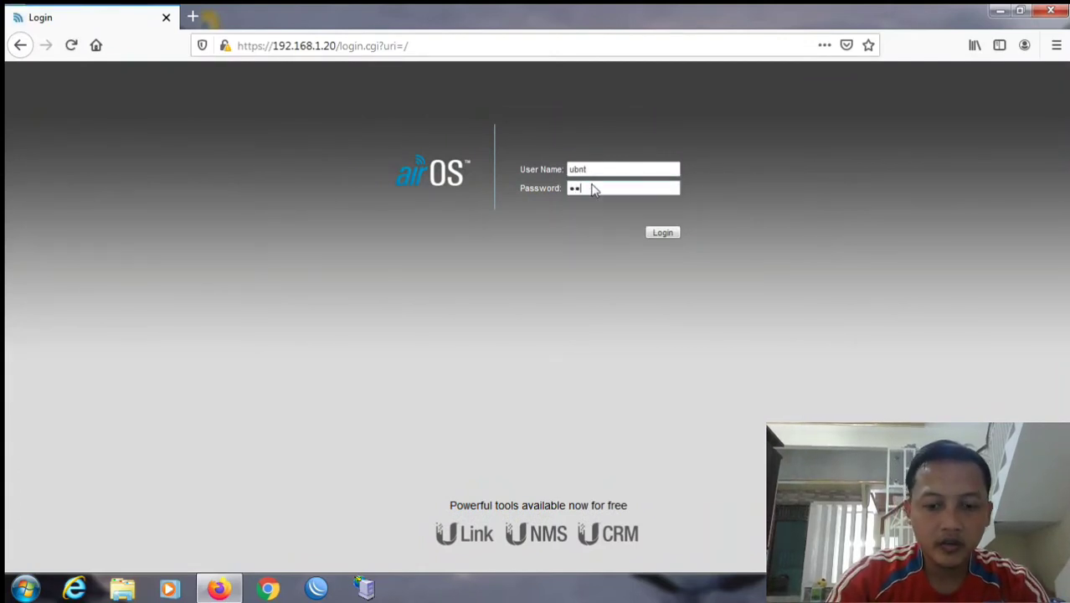
pyautogui.click(665, 234)
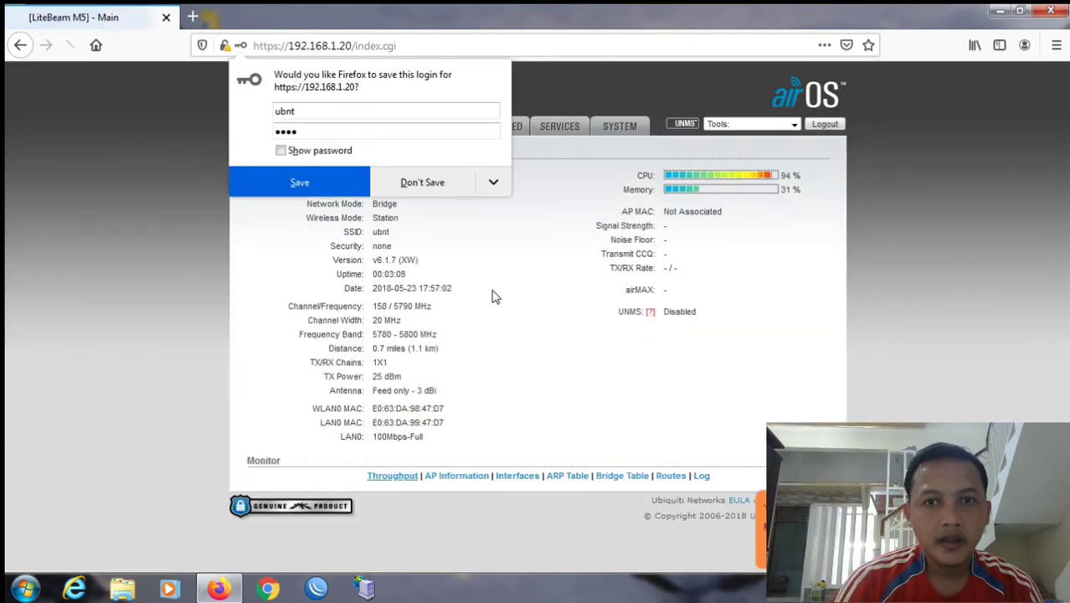
pyautogui.click(493, 291)
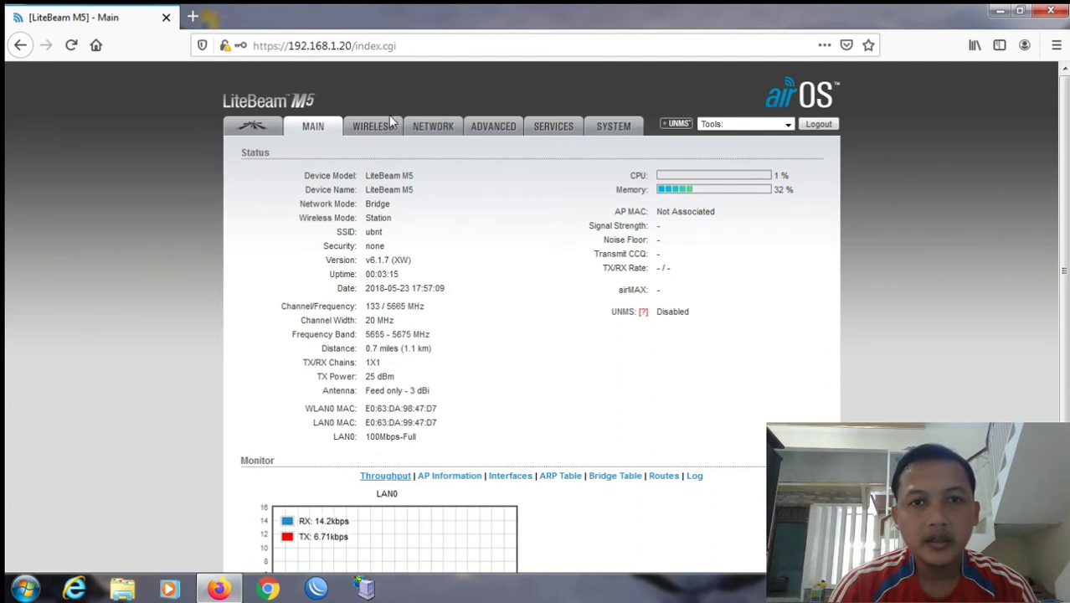
# Review the System and Services pages, ending on the Advanced settings page.
pyautogui.click(605, 128)
pyautogui.click(443, 274)
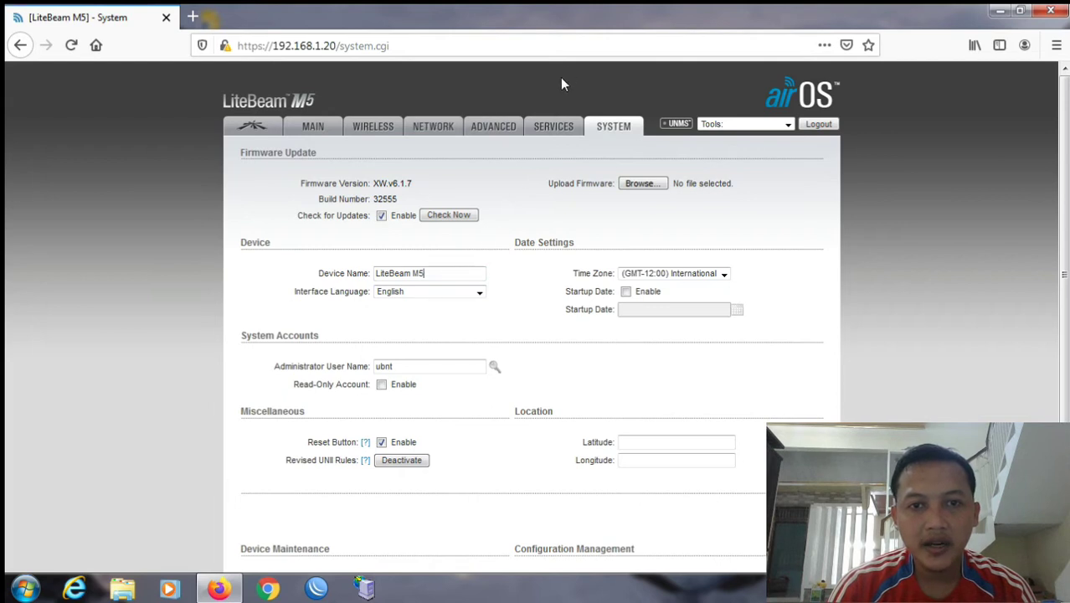
pyautogui.click(549, 127)
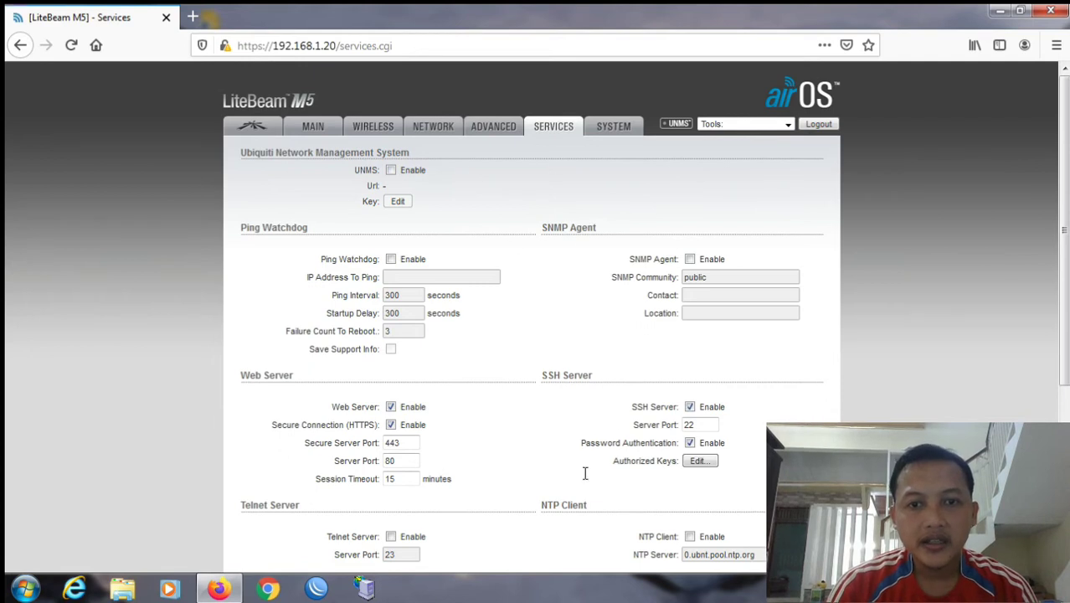
pyautogui.click(489, 132)
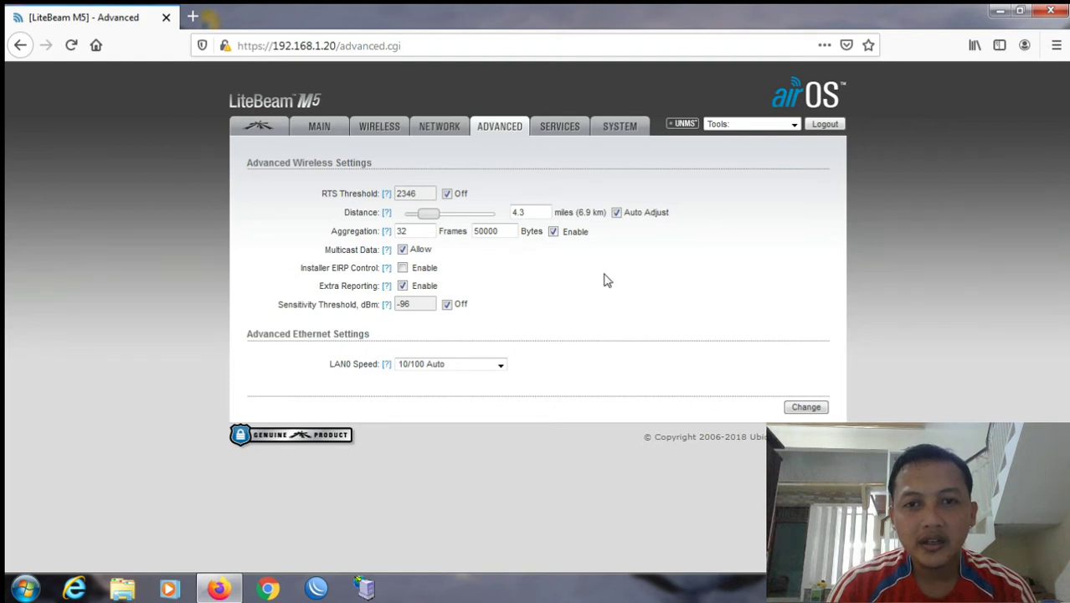
# Adjust the link distance to 5.3 miles and submit the advanced settings.
pyautogui.click(448, 215)
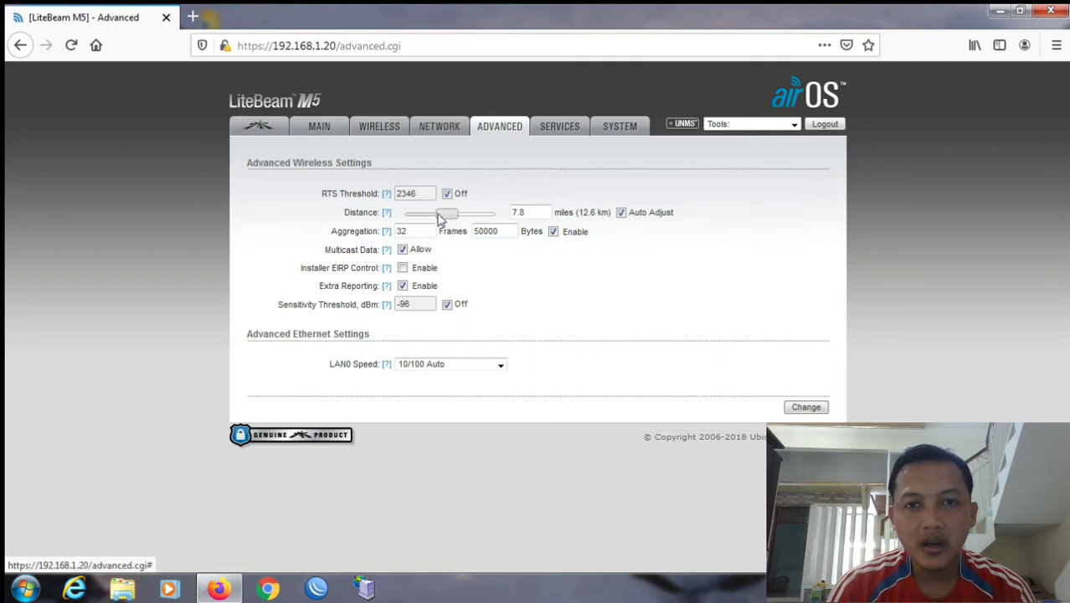
pyautogui.click(436, 215)
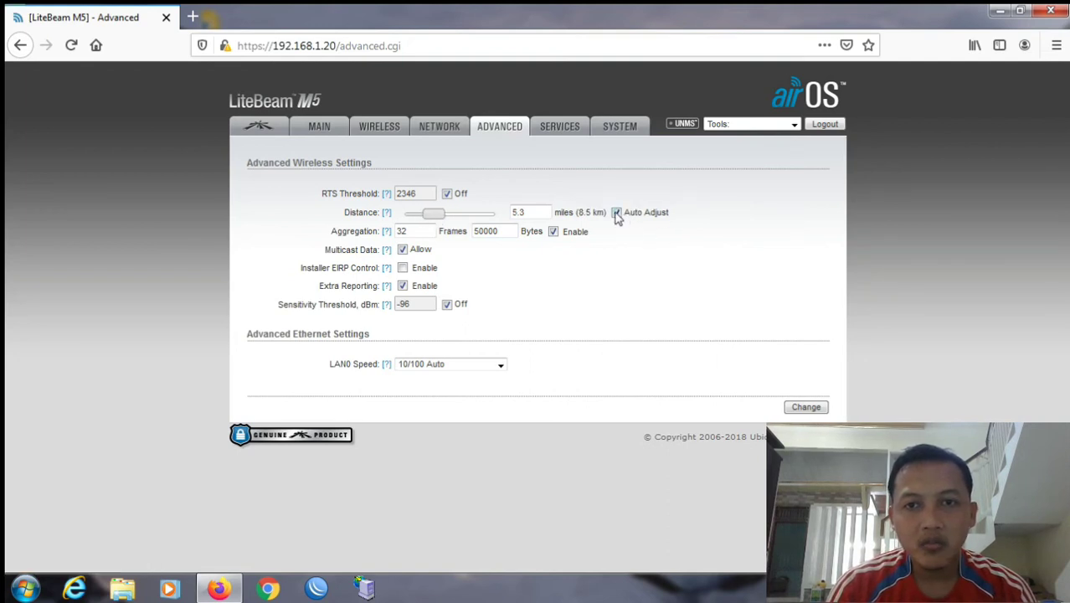
pyautogui.click(805, 407)
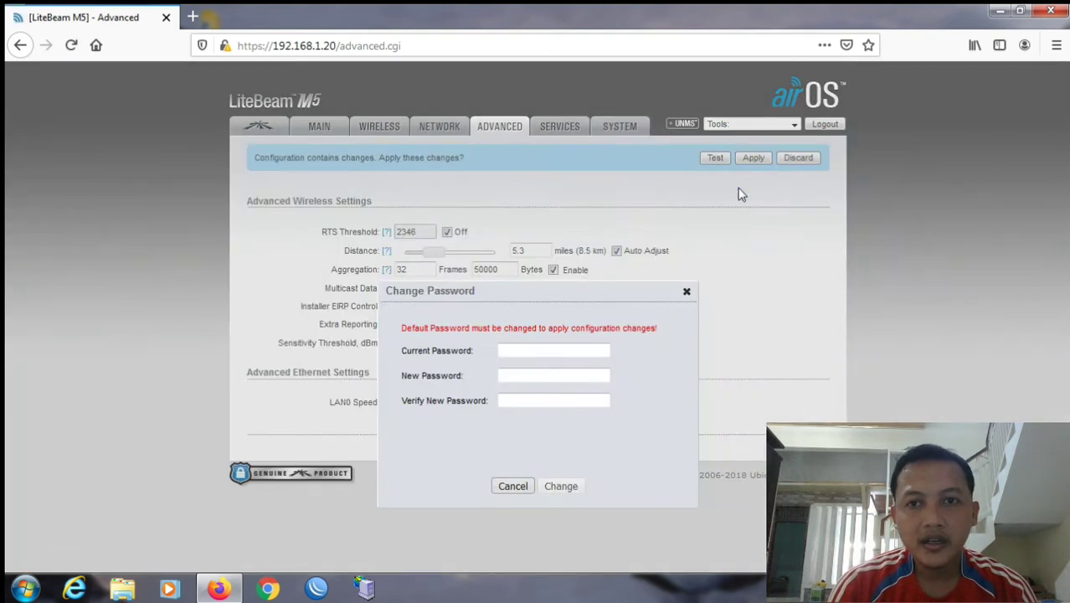
# Go to the Services page, dismissing the change-password prompt twice.
pyautogui.click(687, 293)
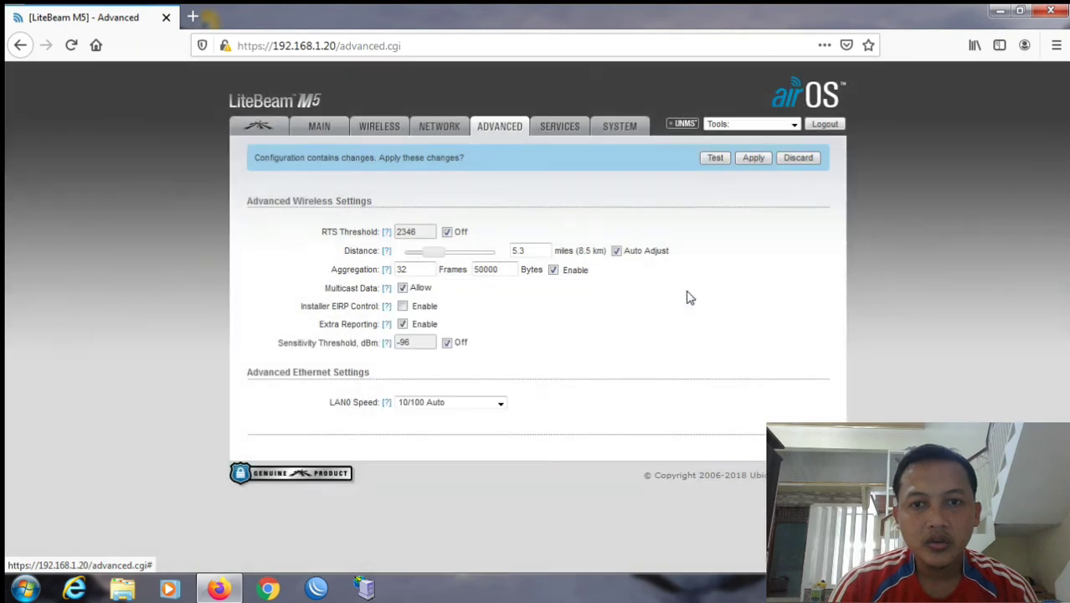
pyautogui.click(567, 132)
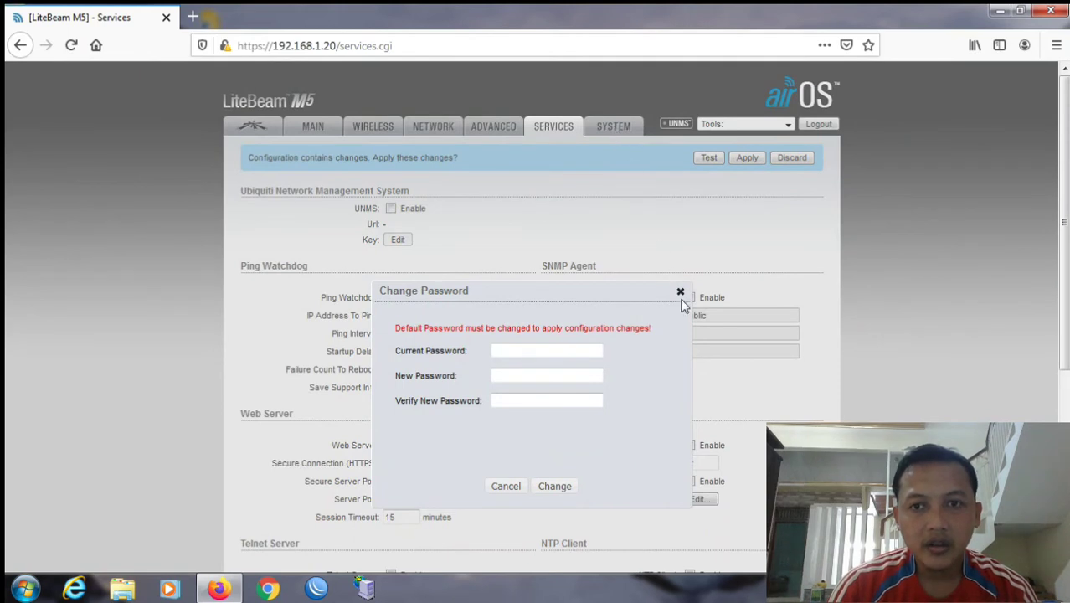
pyautogui.click(681, 292)
# On the System page, enter the current password and a new confirmed administrator password, then apply it.
pyautogui.click(605, 130)
pyautogui.click(538, 347)
pyautogui.click(537, 378)
pyautogui.click(527, 396)
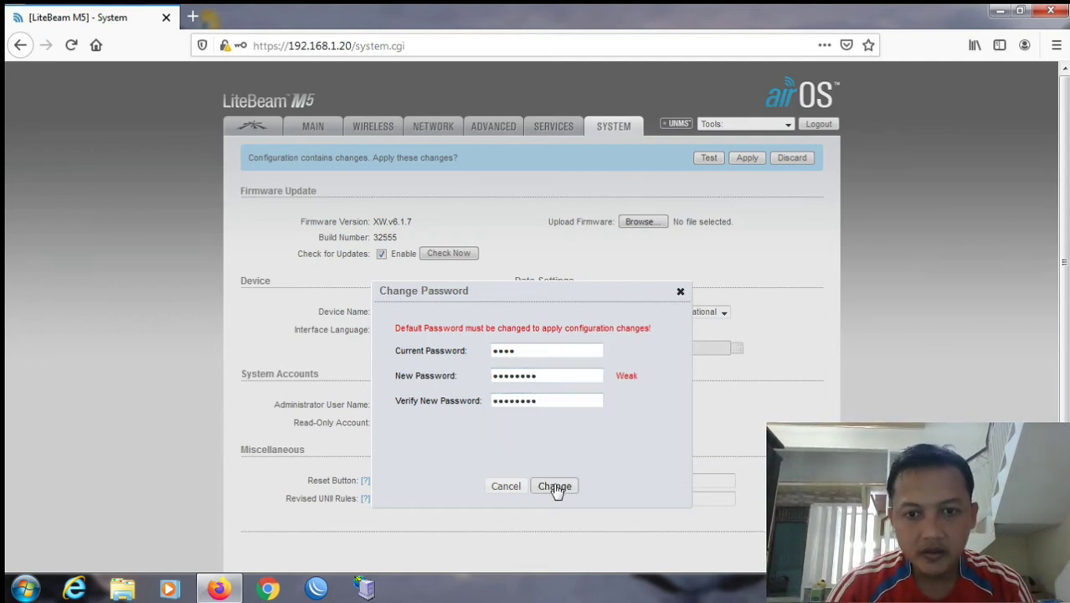
pyautogui.click(554, 486)
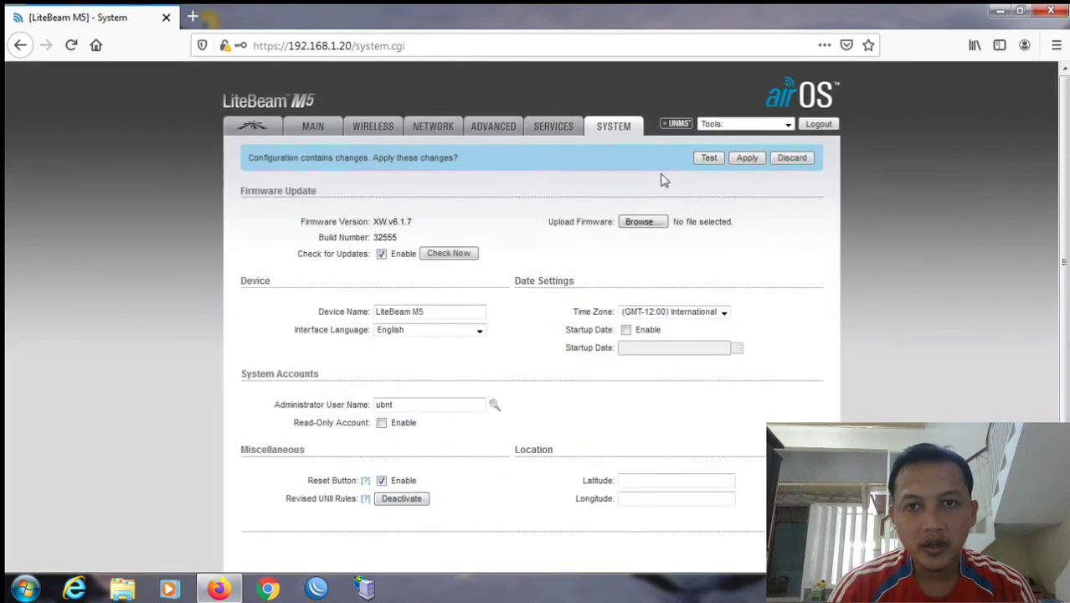
pyautogui.click(564, 127)
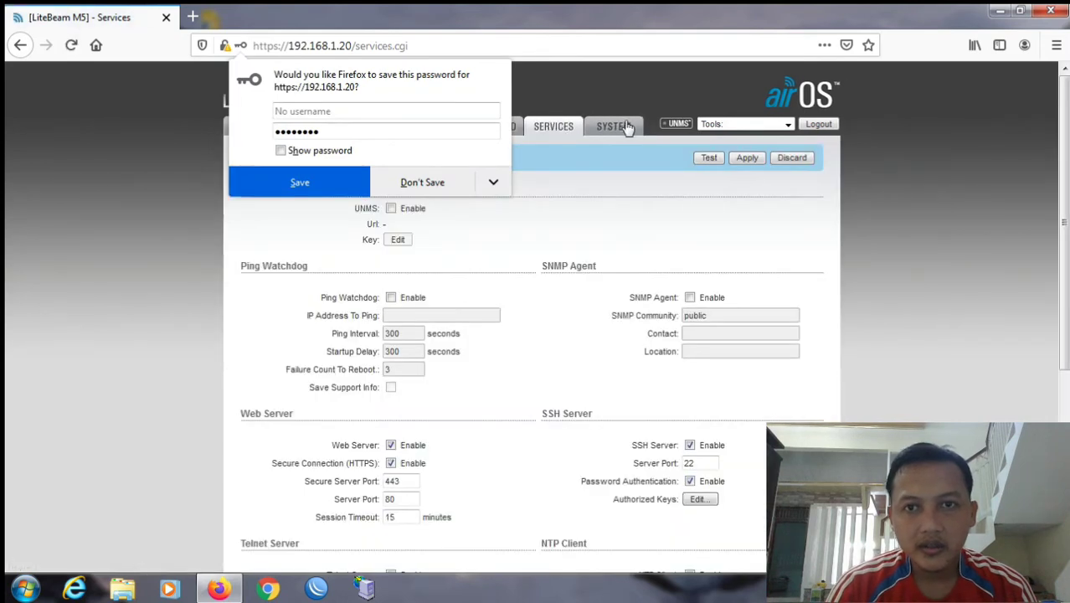
# Decline saving the password and rename the device to 'Pemancar 1'.
pyautogui.click(627, 127)
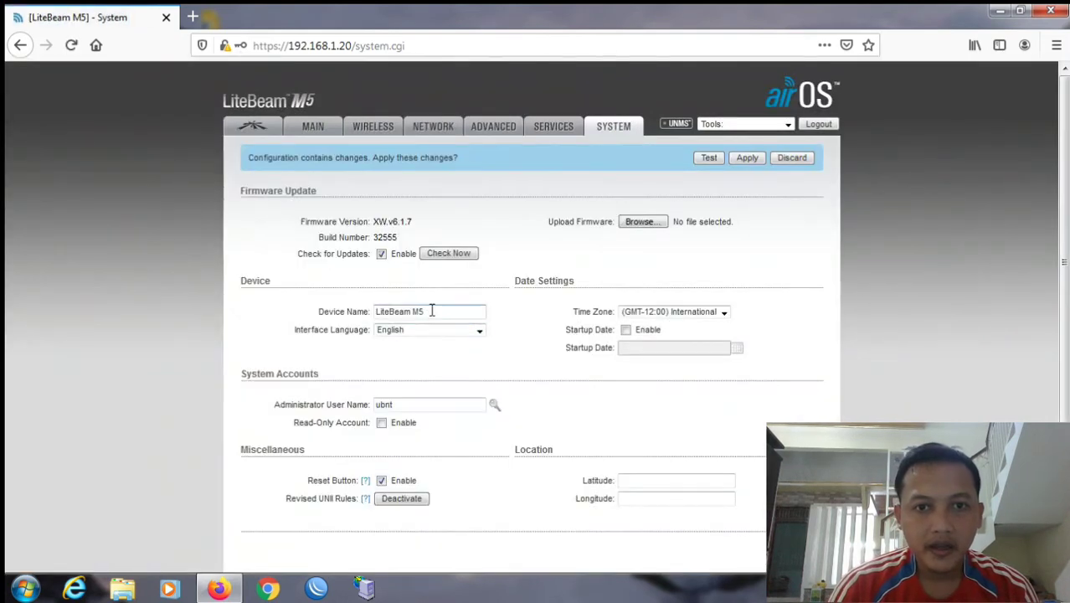
pyautogui.tripleClick(431, 310)
pyautogui.write('Pemancar 1')
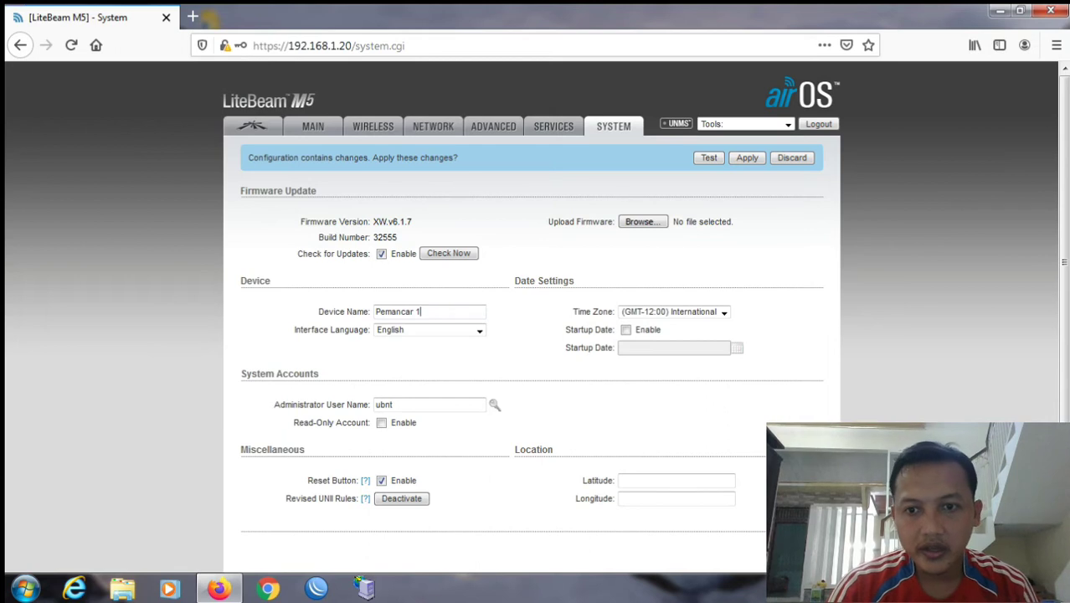
pyautogui.click(798, 548)
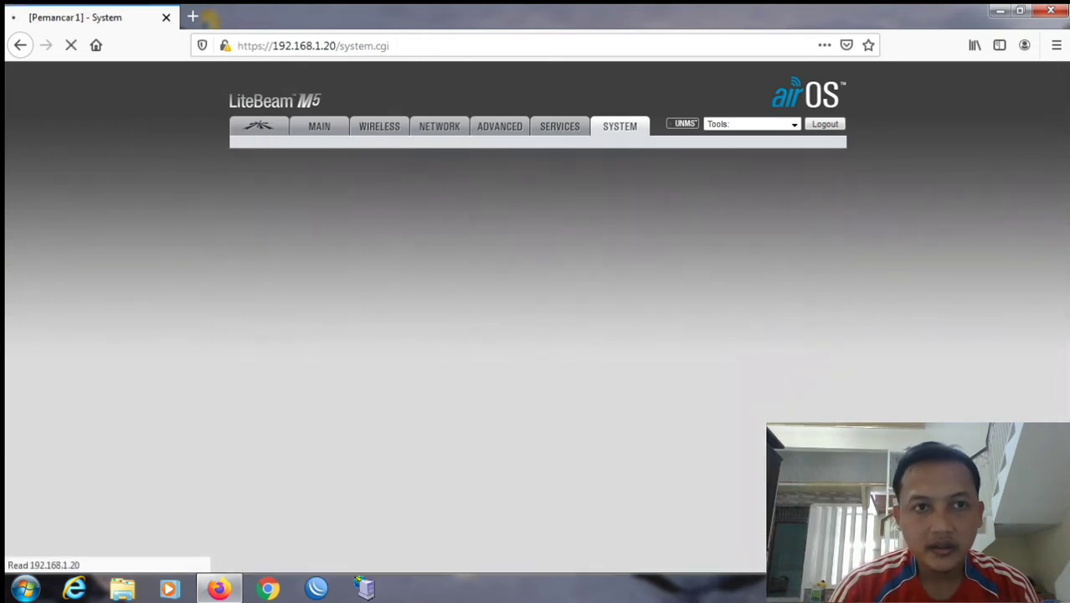
# Go to the Network settings page and keep Network Mode set to Bridge.
pyautogui.click(566, 125)
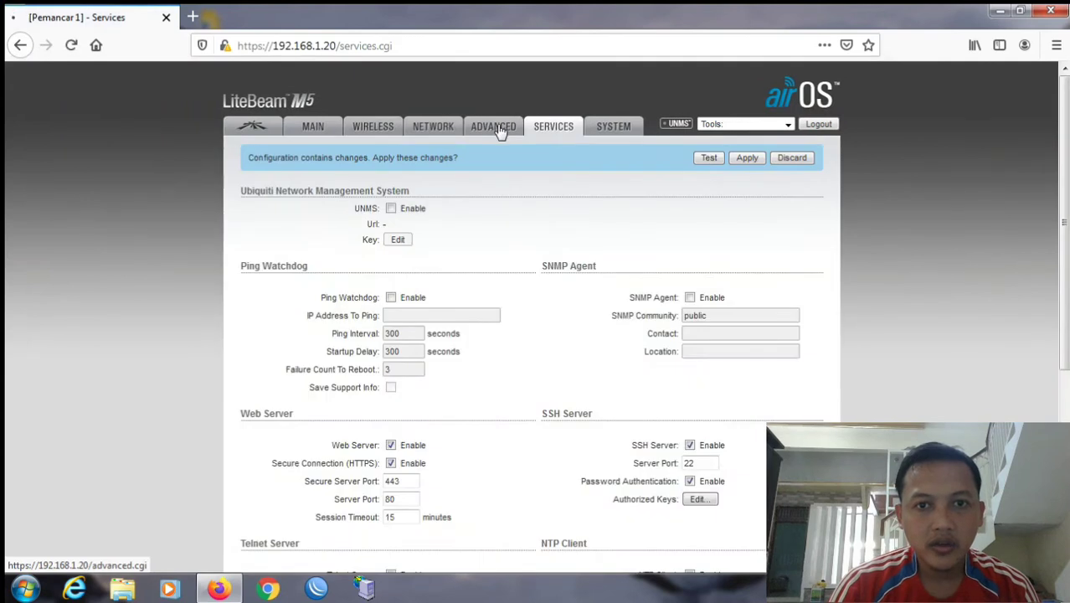
pyautogui.click(498, 130)
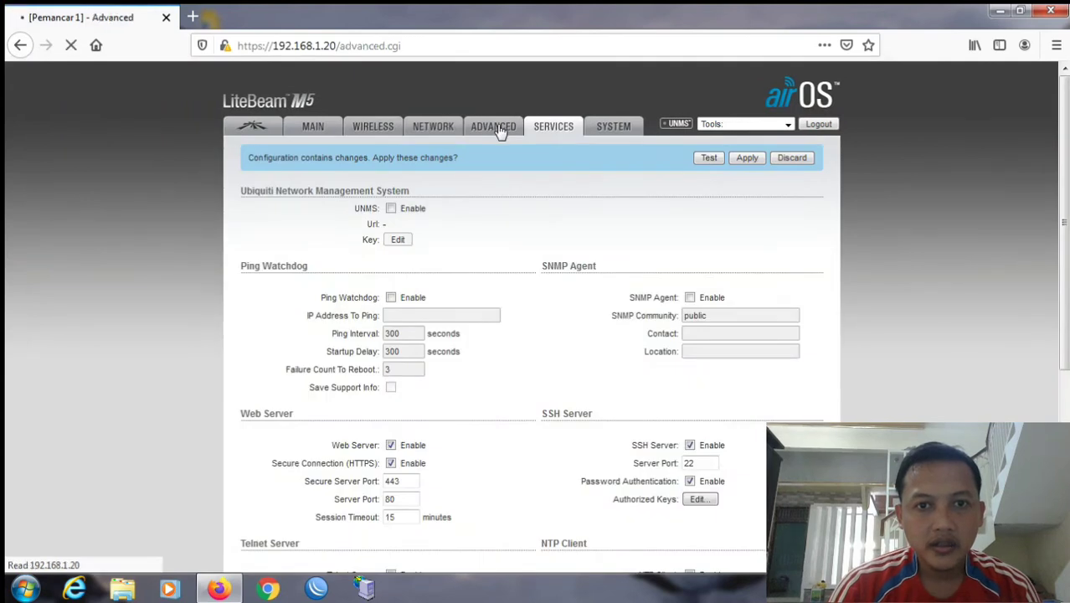
pyautogui.click(441, 124)
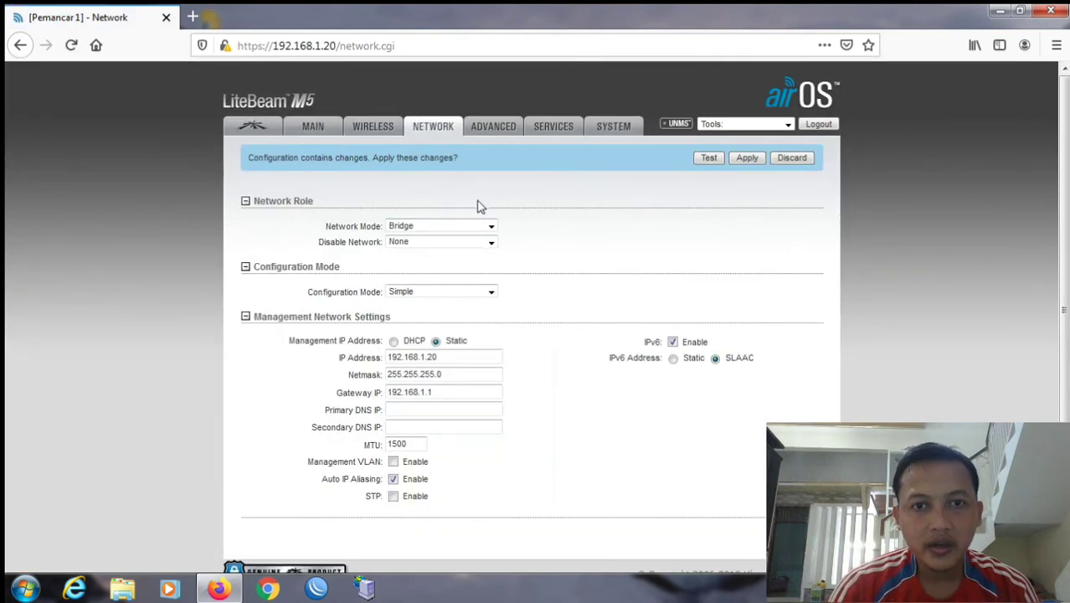
pyautogui.click(487, 228)
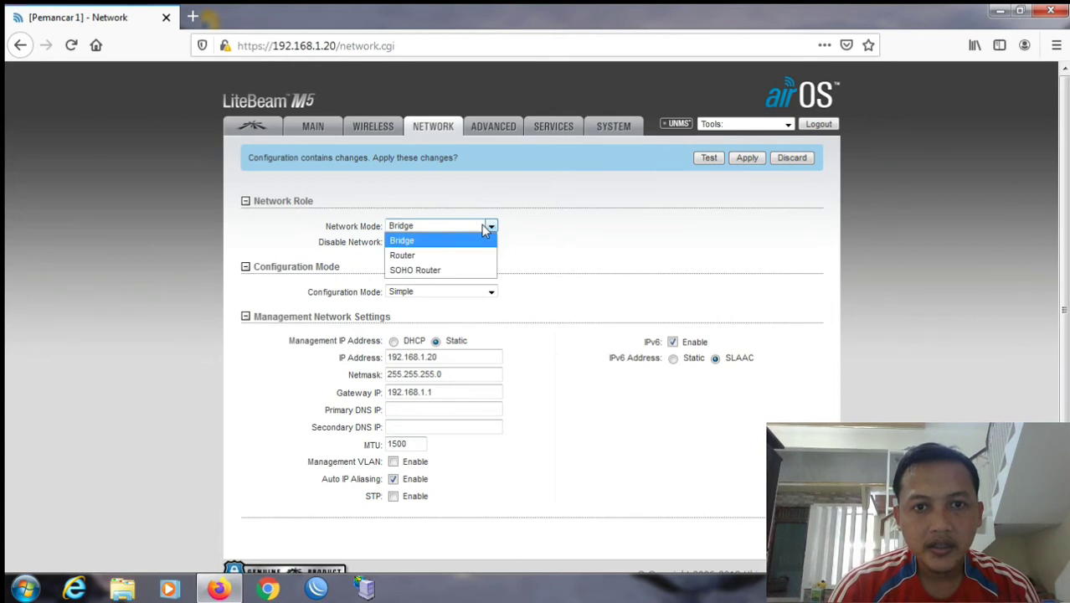
pyautogui.click(484, 230)
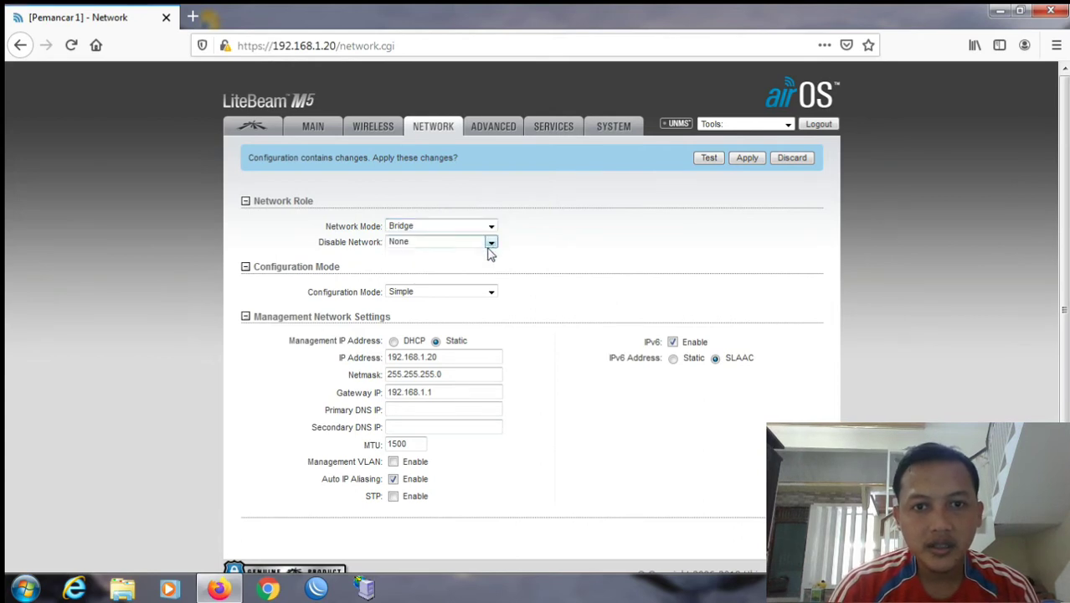
# Change the management IP address to 192.168.10.2.
pyautogui.click(446, 357)
pyautogui.press('BackSpace')
pyautogui.press('BackSpace')
pyautogui.press('BackSpace')
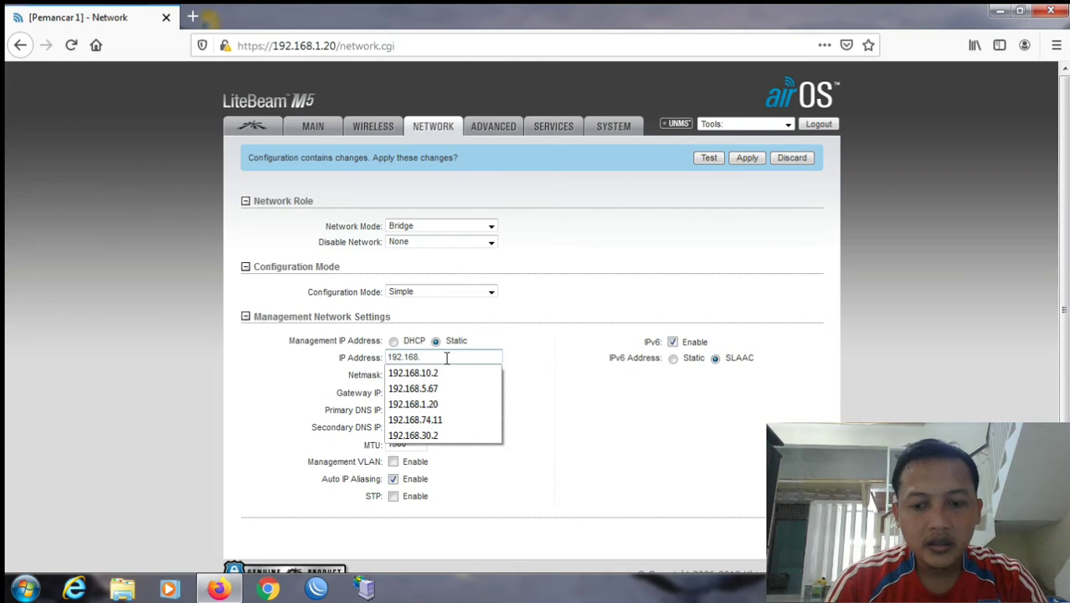
pyautogui.write('10.2')
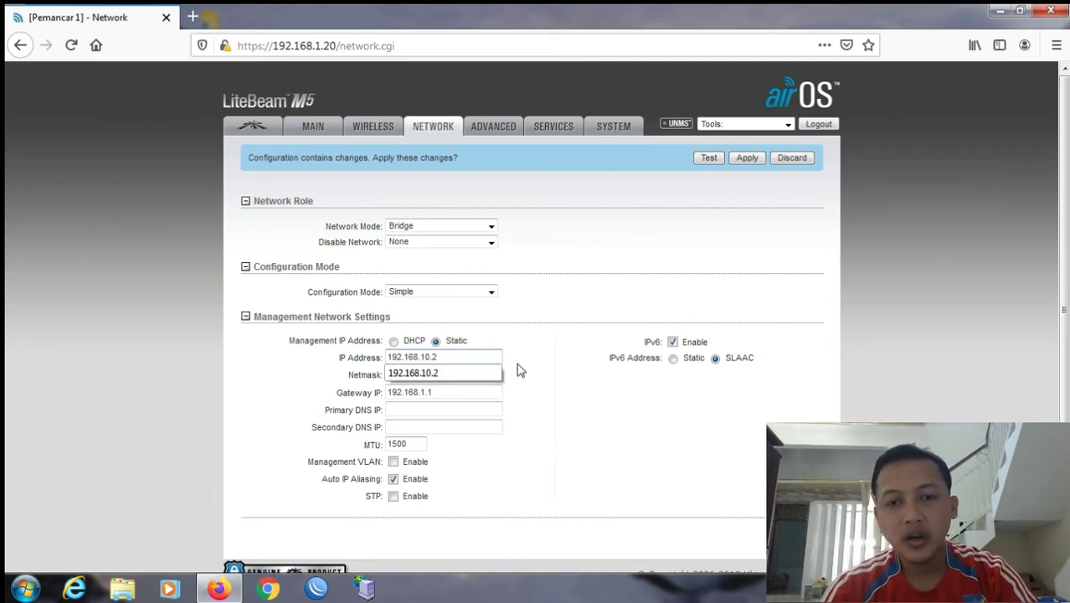
pyautogui.click(527, 332)
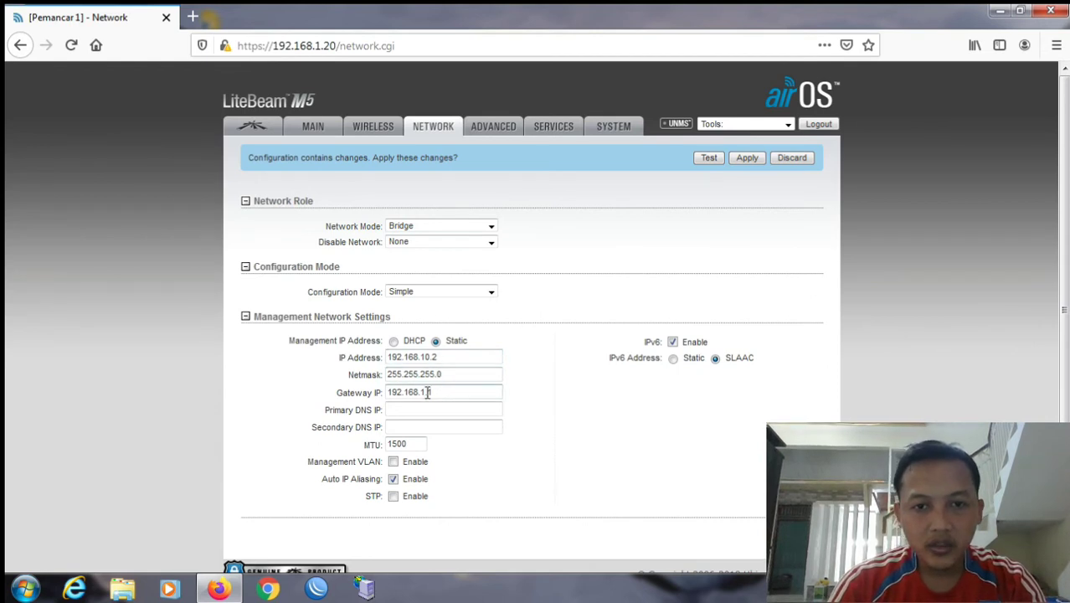
pyautogui.write('0.1')
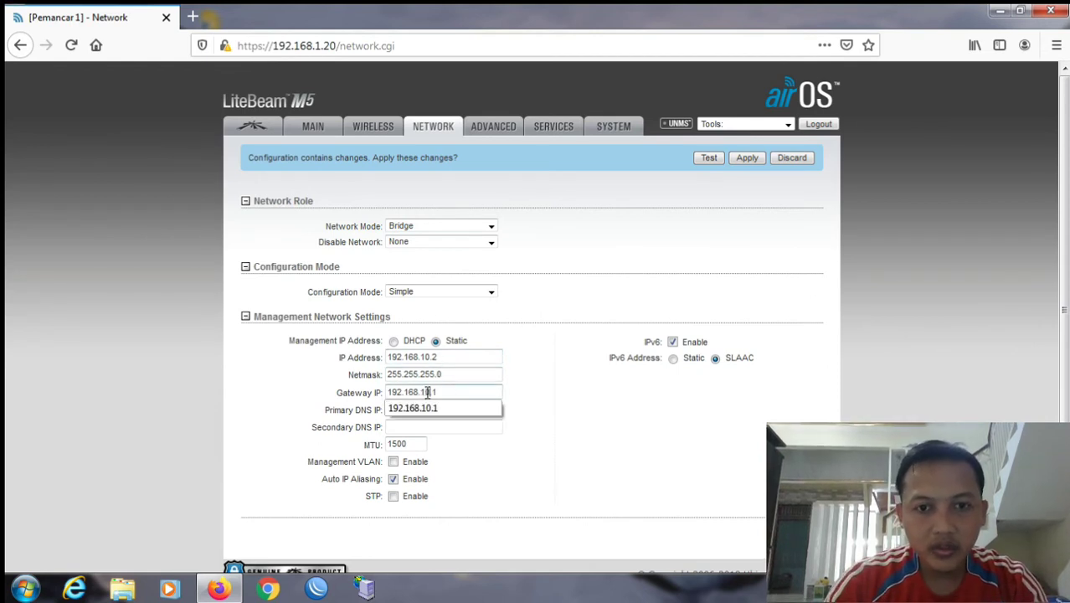
# Set gateway 192.168.10.1 and DNS servers 8.8.8.8 and 8.8.4.4.
pyautogui.click(442, 409)
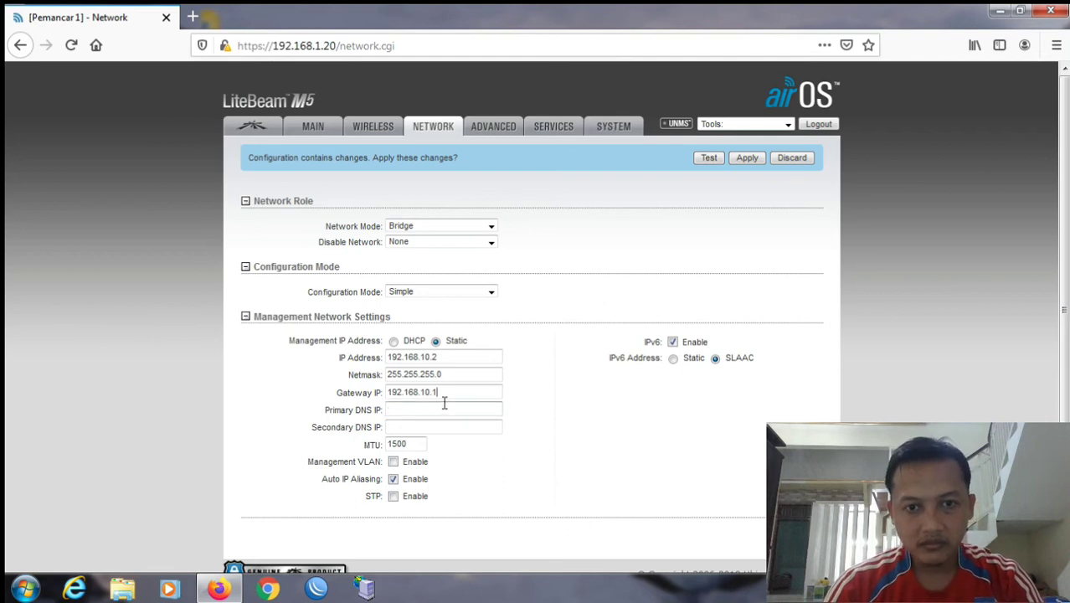
pyautogui.write('8')
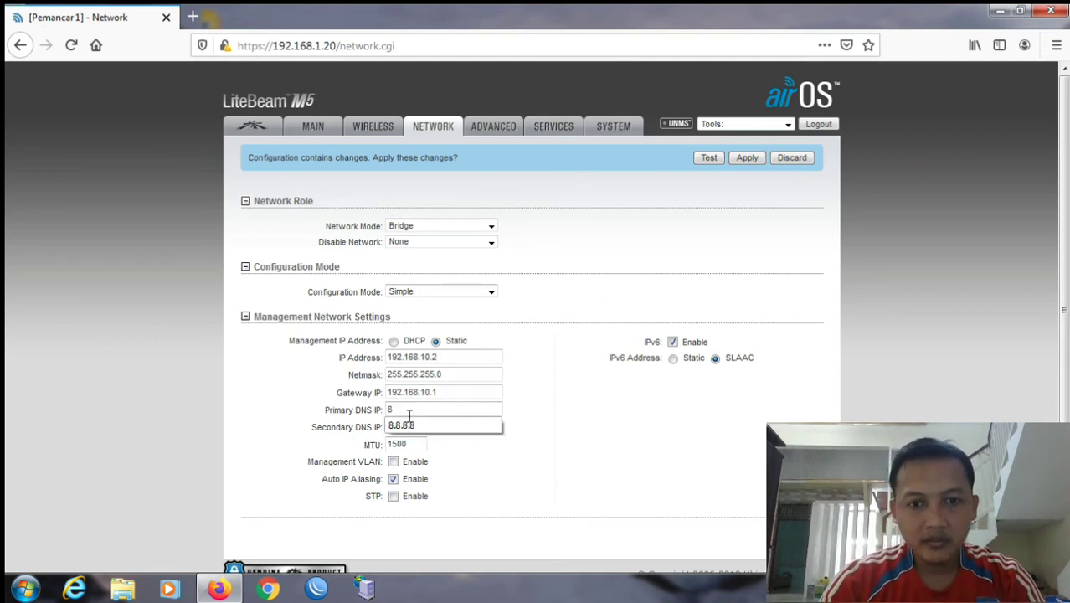
pyautogui.click(412, 429)
pyautogui.click(410, 428)
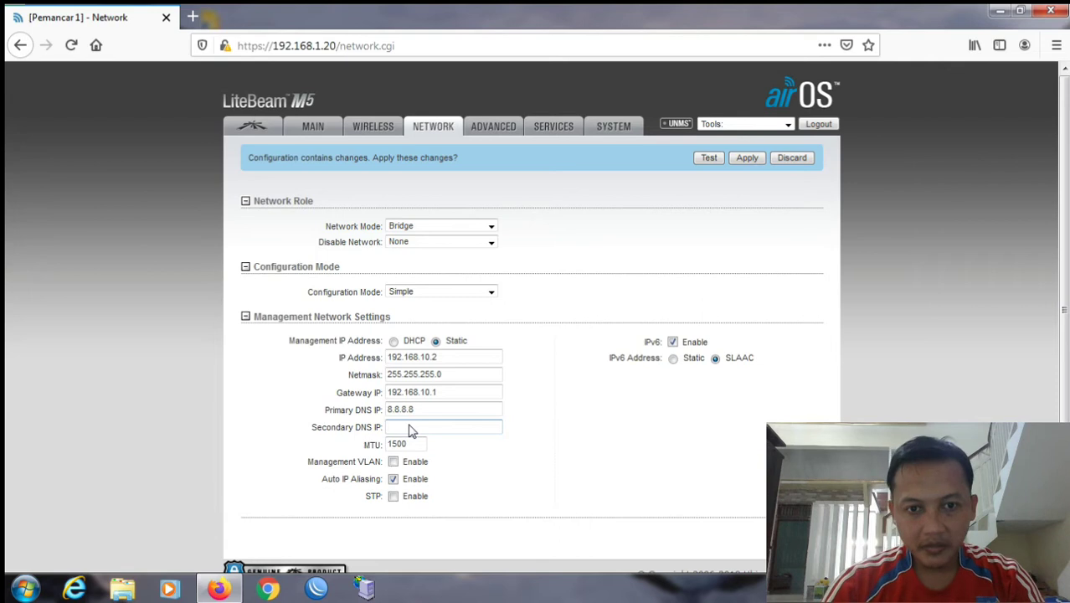
pyautogui.write('8')
pyautogui.click(411, 444)
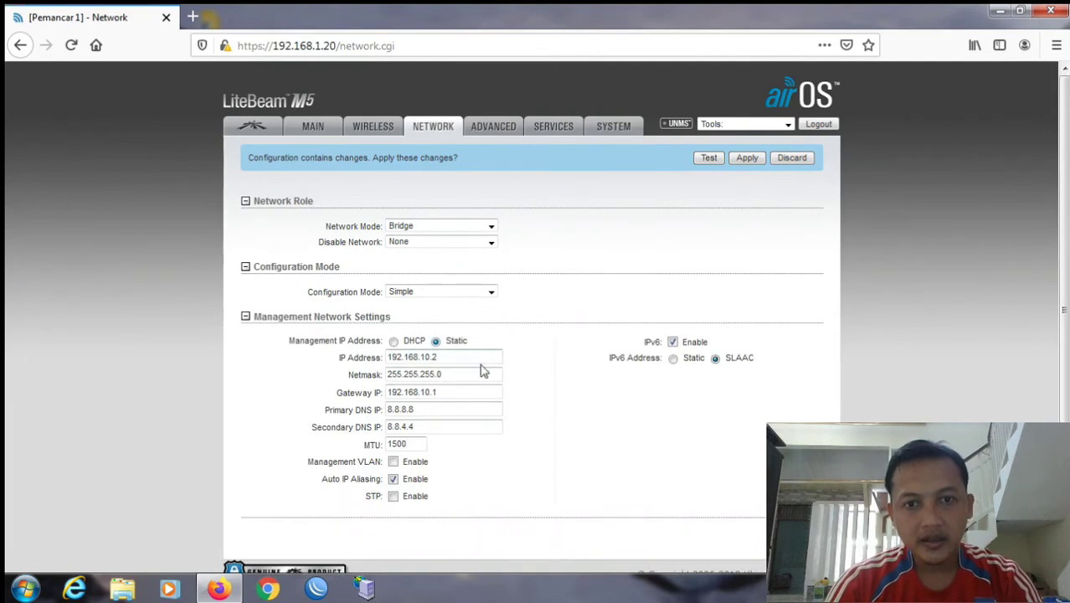
# Put the radio in Access Point mode and replace the SSID ubnt with 'Pemancar 1 Artah Timur'.
pyautogui.click(378, 127)
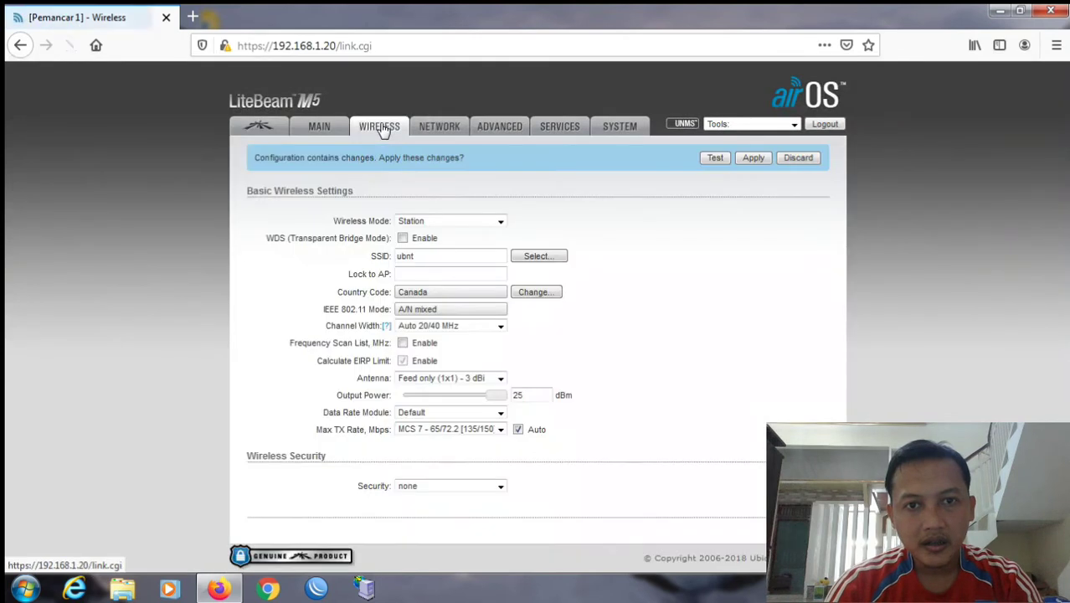
pyautogui.click(478, 223)
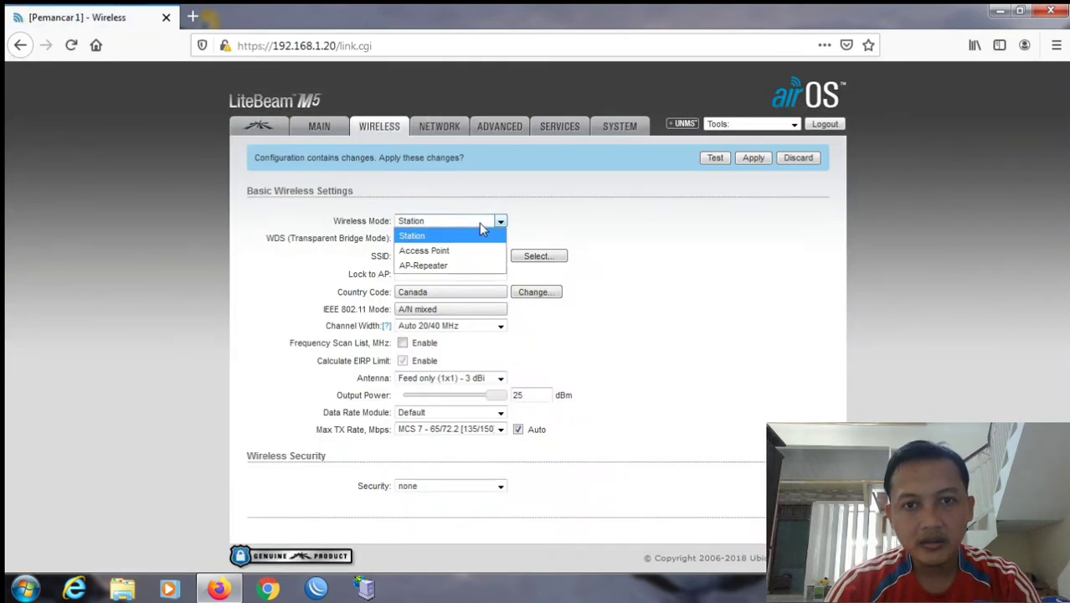
pyautogui.click(426, 251)
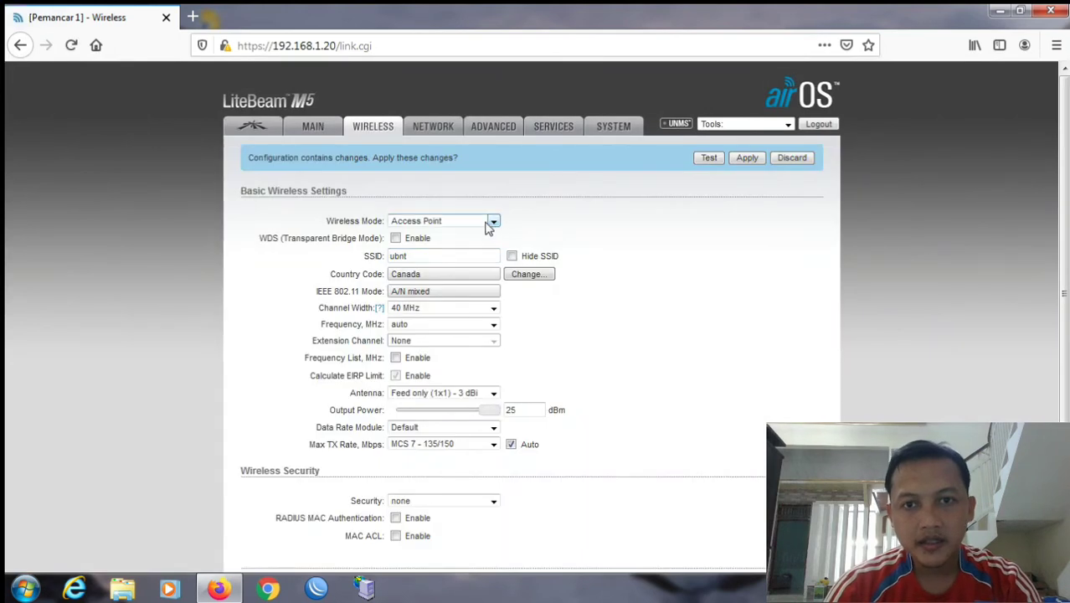
pyautogui.click(489, 223)
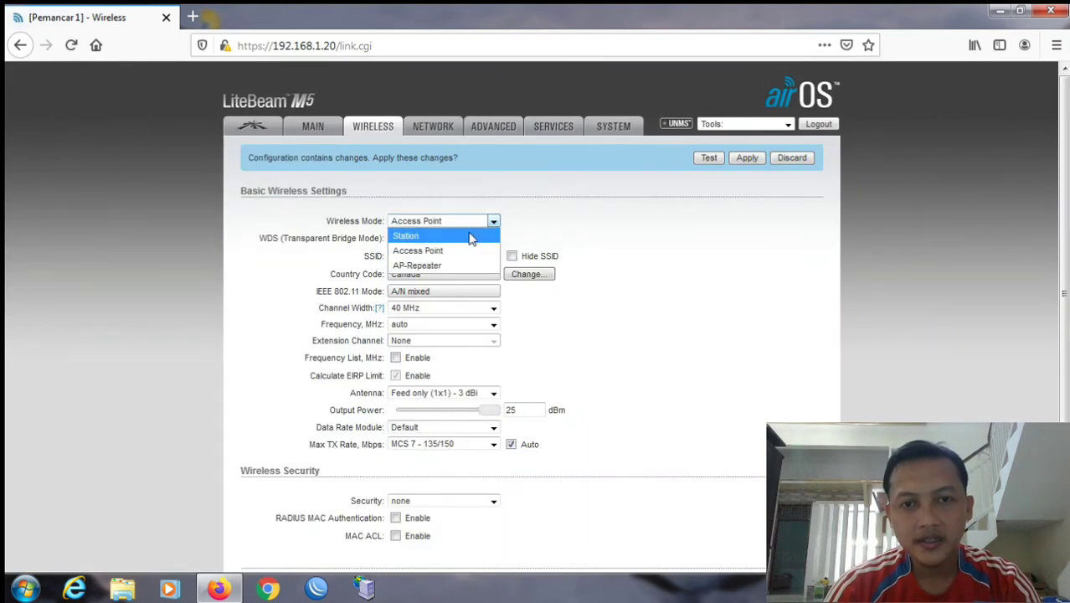
pyautogui.click(467, 254)
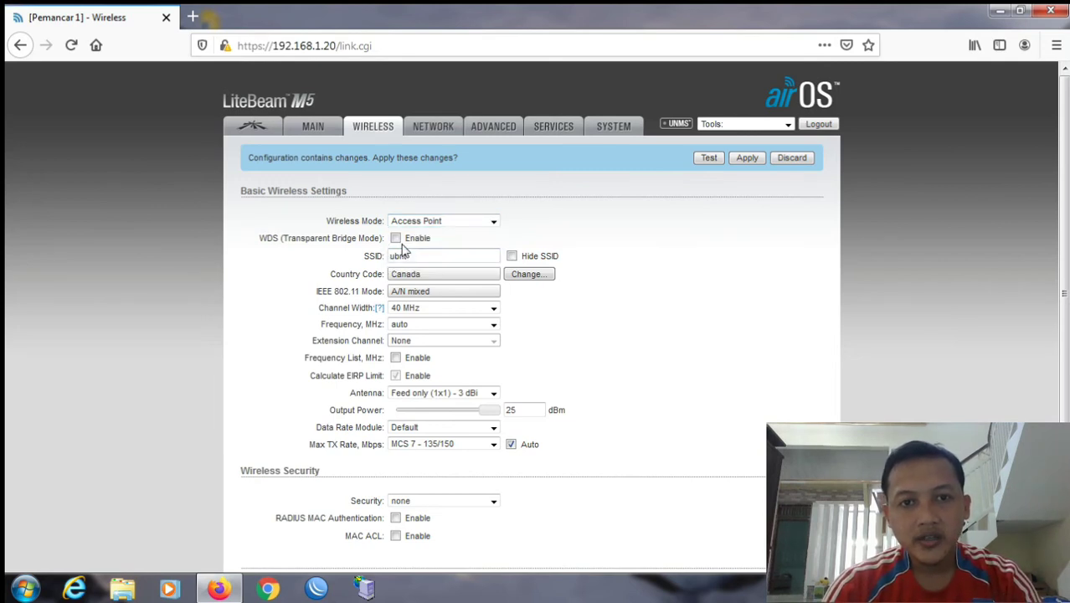
pyautogui.doubleClick(470, 257)
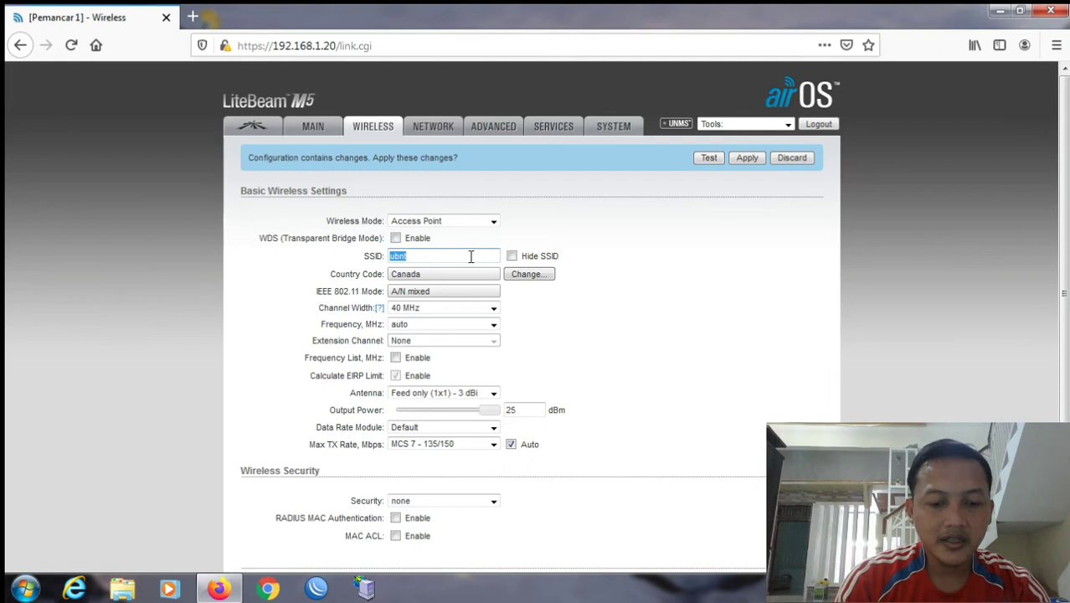
pyautogui.write('Pemancar')
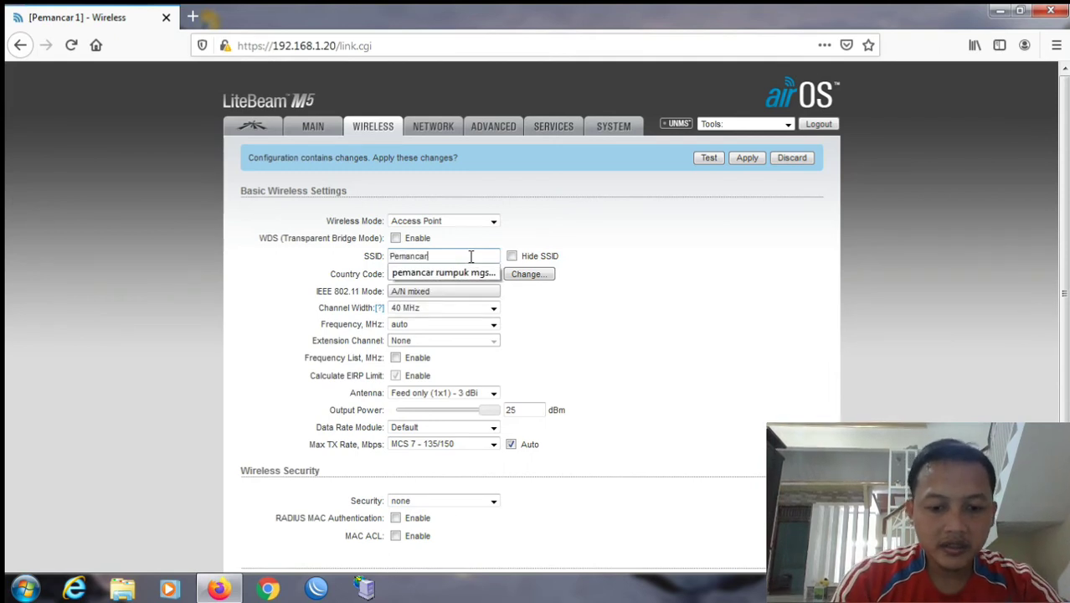
pyautogui.write(' 1 Artah Timu')
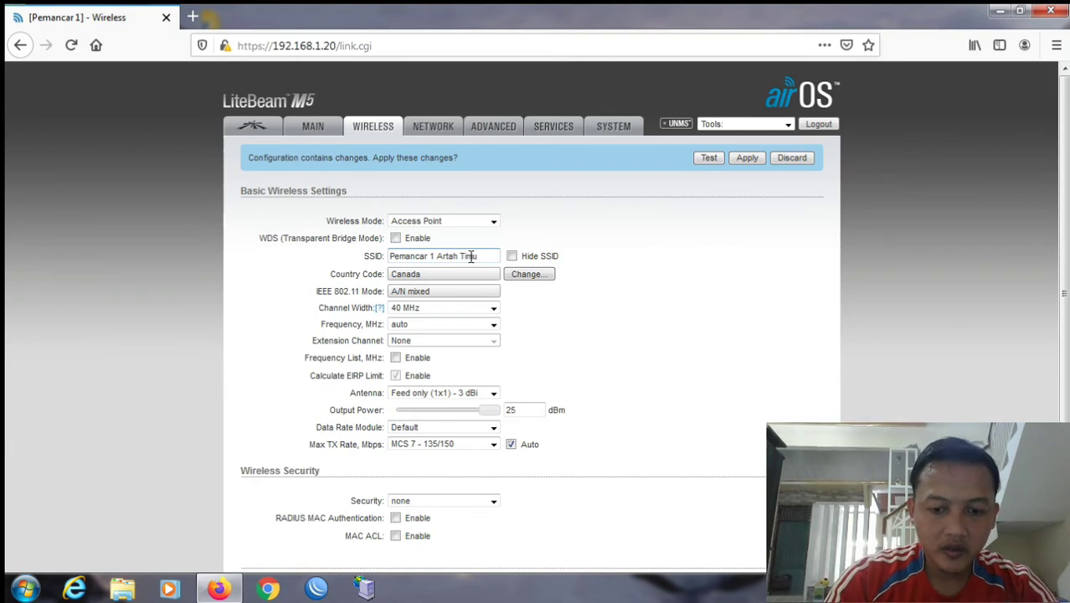
pyautogui.write('r')
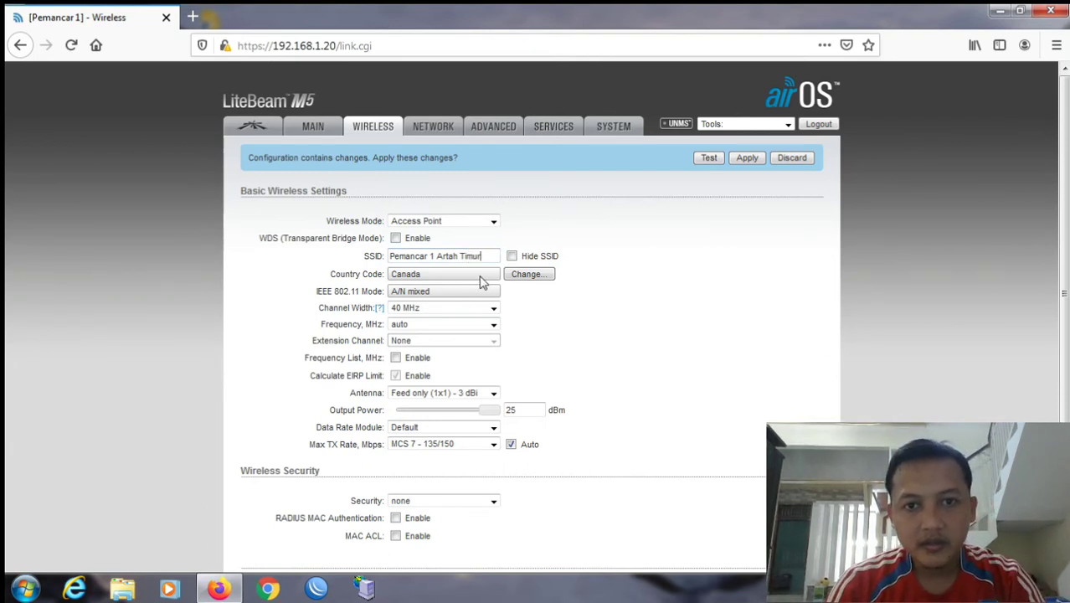
# Change the country code to Indonesia, accepting the terms, and dismiss the browser's save-login prompt.
pyautogui.click(516, 276)
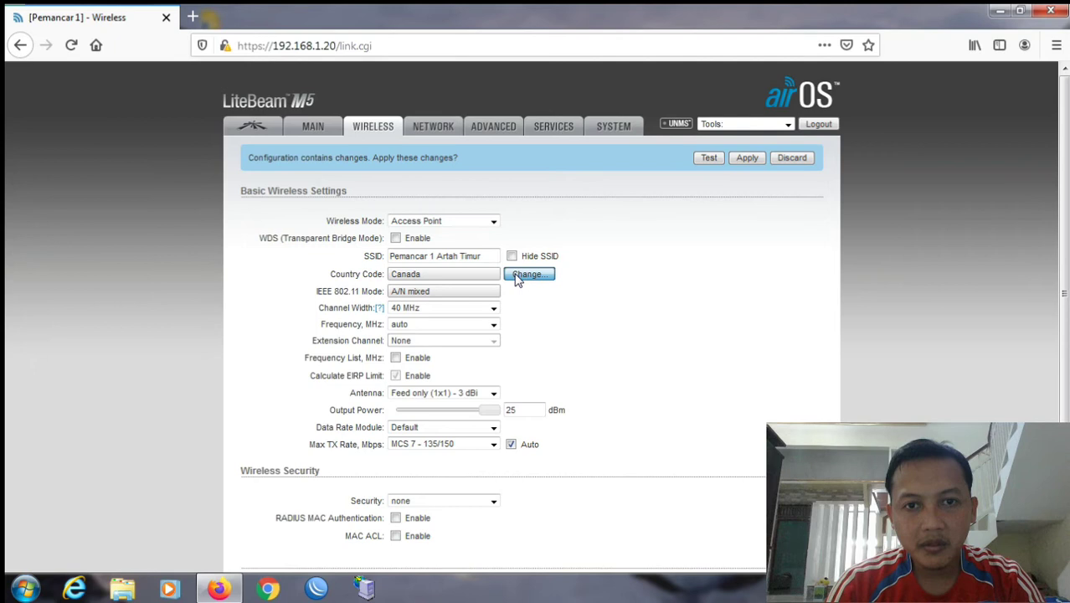
pyautogui.click(552, 307)
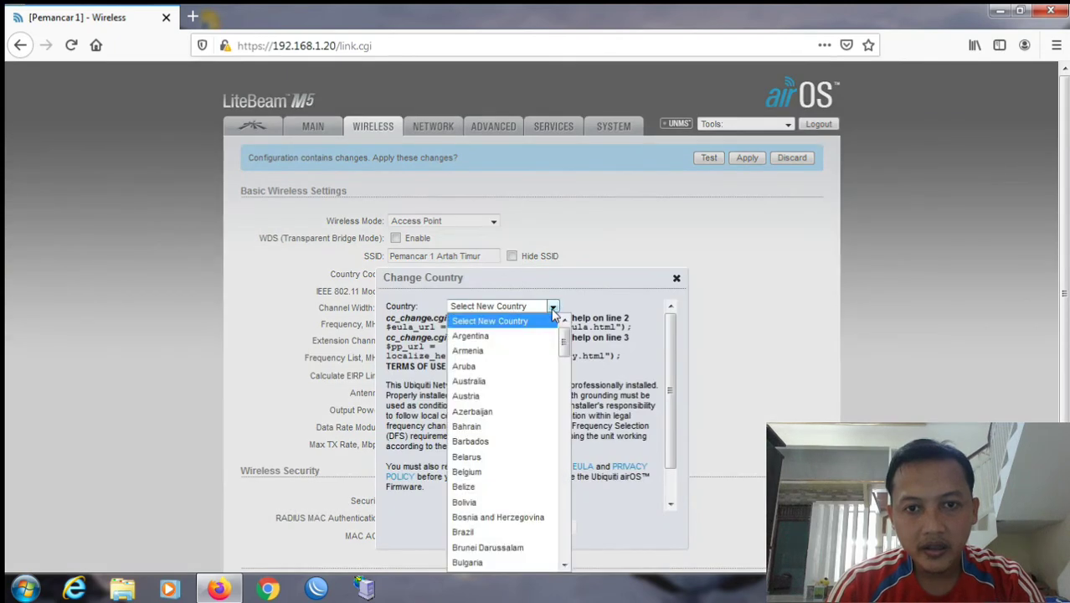
pyautogui.moveTo(566, 334); pyautogui.dragTo(583, 411)
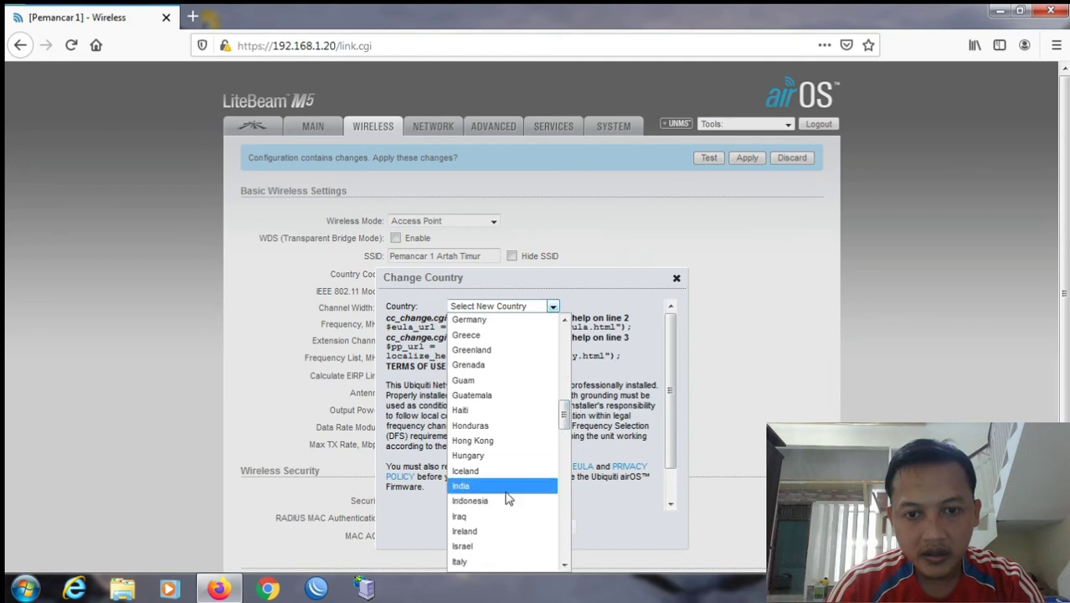
pyautogui.click(501, 498)
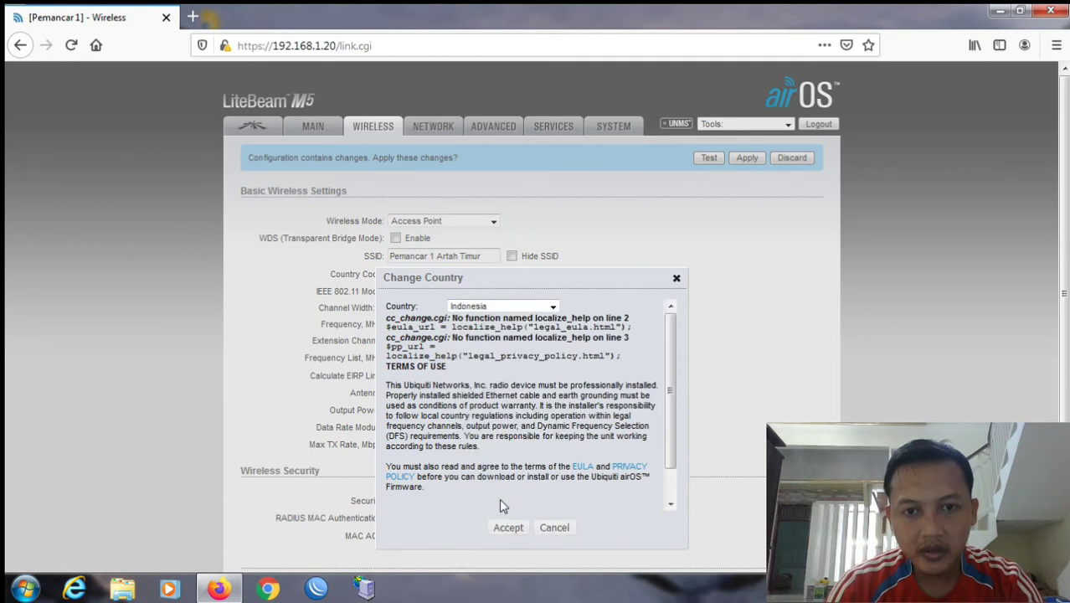
pyautogui.scroll(-2, 672, 483)
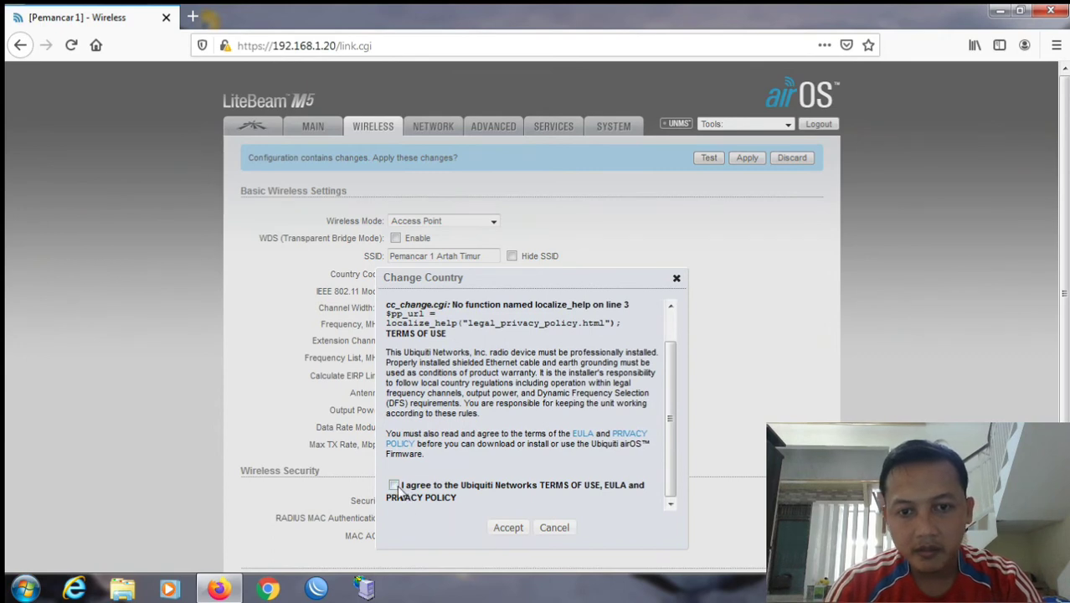
pyautogui.click(502, 529)
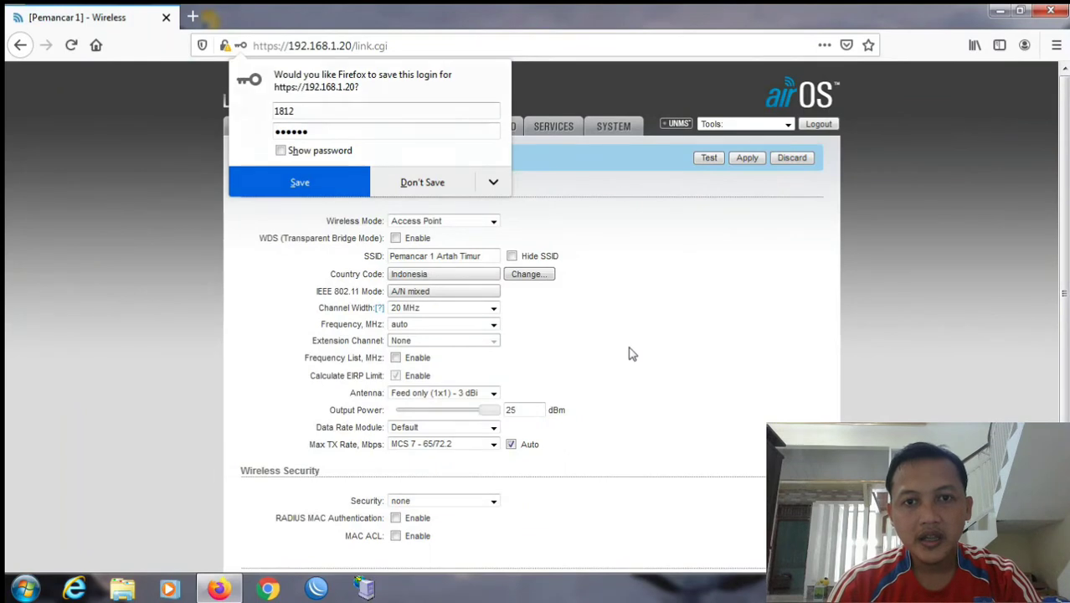
pyautogui.click(630, 348)
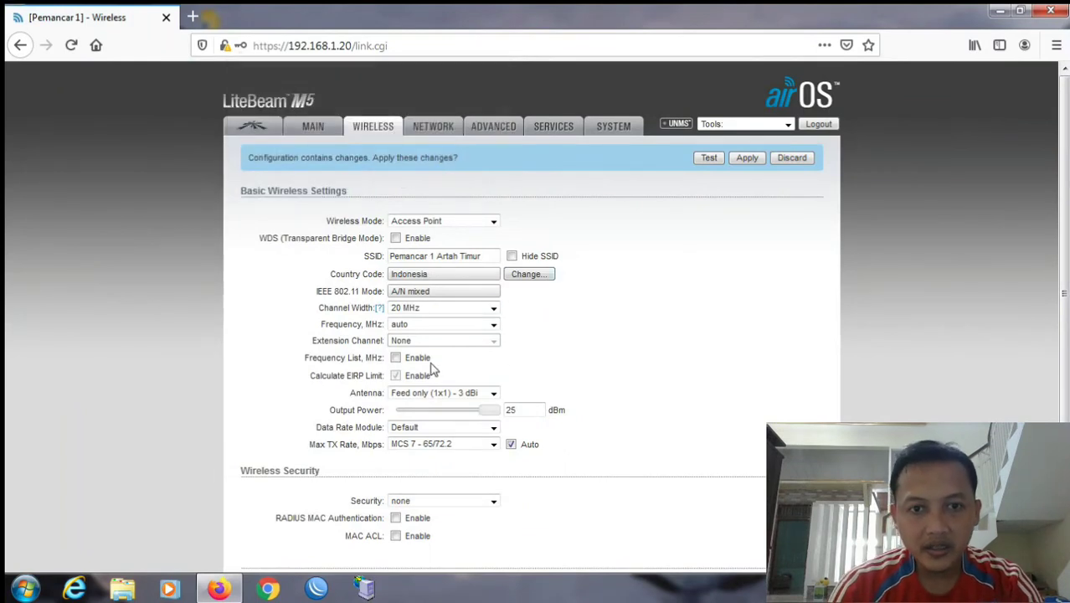
# Enable the custom frequency list and tick only 5775 MHz.
pyautogui.click(396, 357)
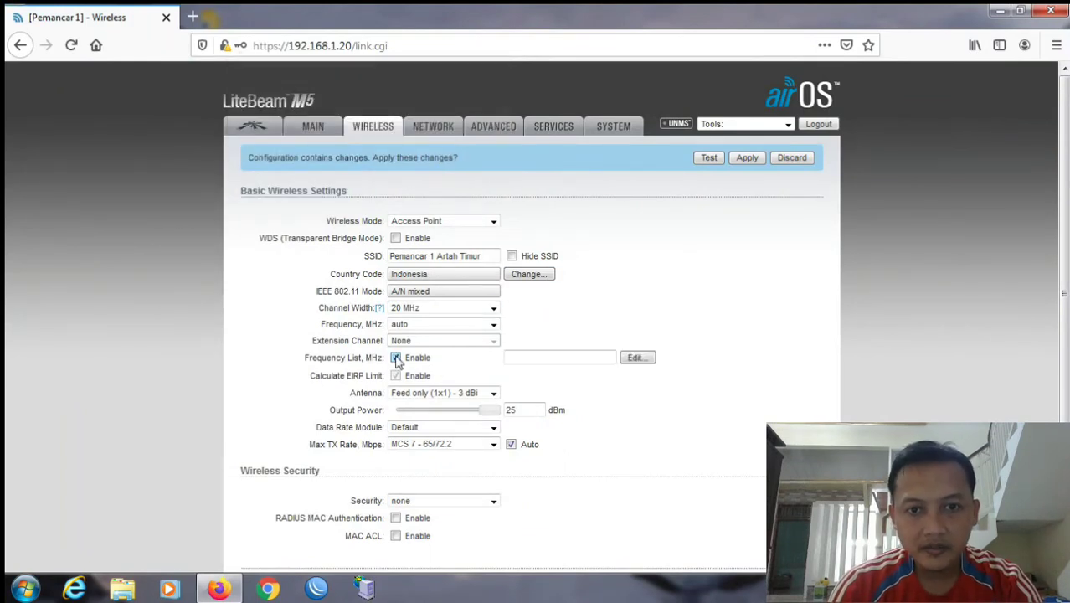
pyautogui.click(636, 358)
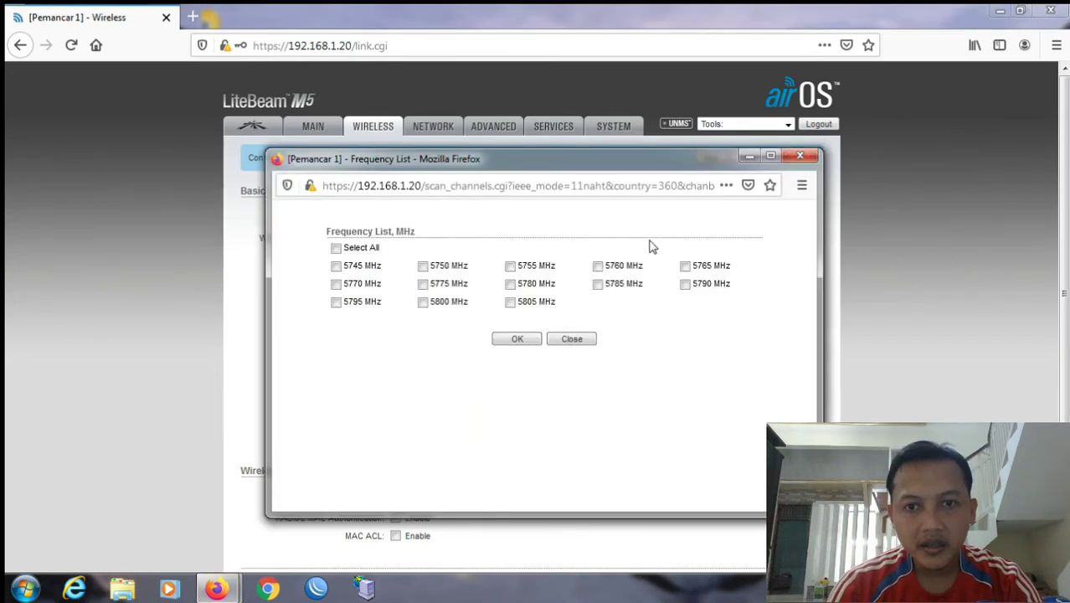
pyautogui.click(423, 285)
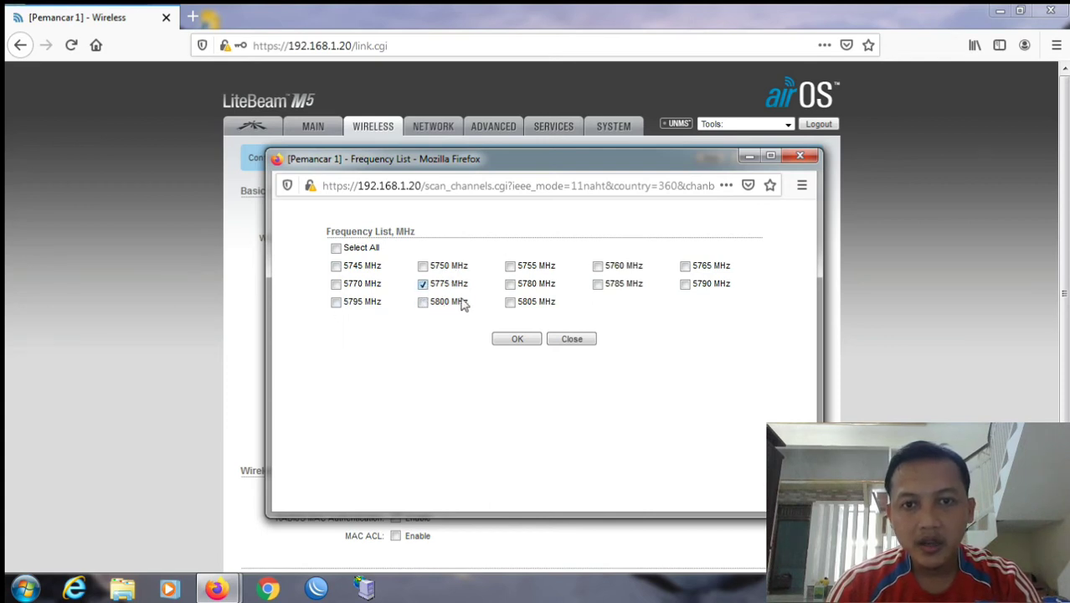
pyautogui.click(525, 340)
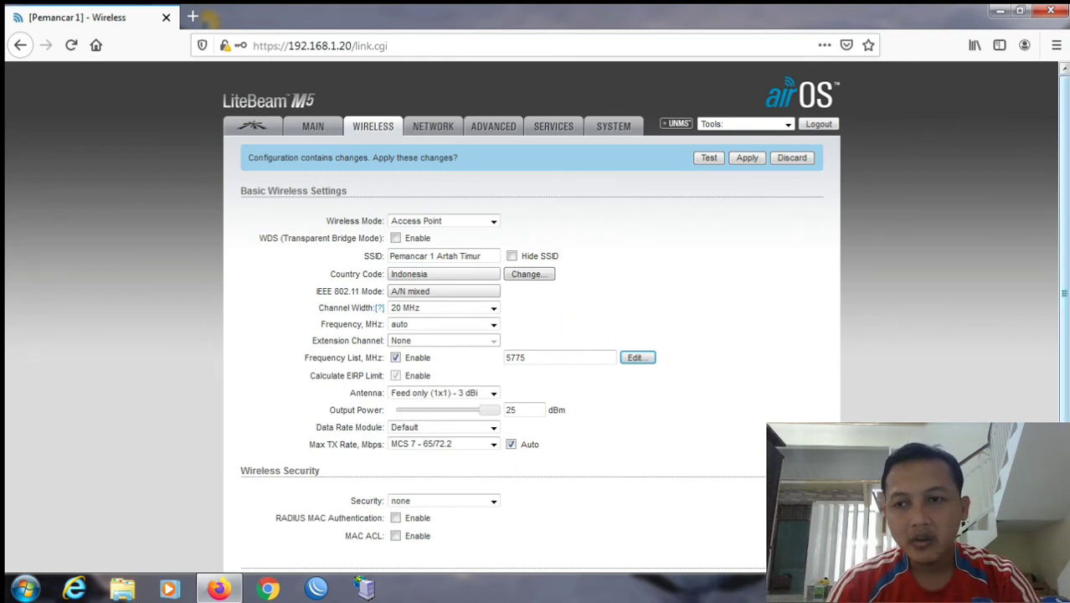
pyautogui.scroll(-1, 675, 304)
pyautogui.scroll(-1, 761, 258)
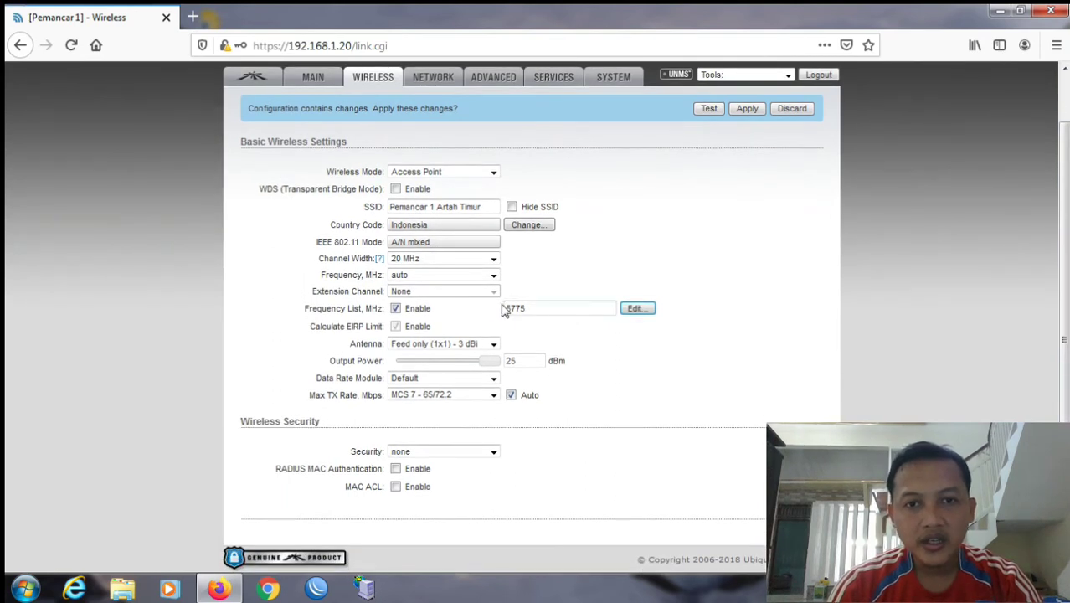
# Leave channel width at 20 MHz and switch the country code to Canada, agreeing to the terms.
pyautogui.click(487, 259)
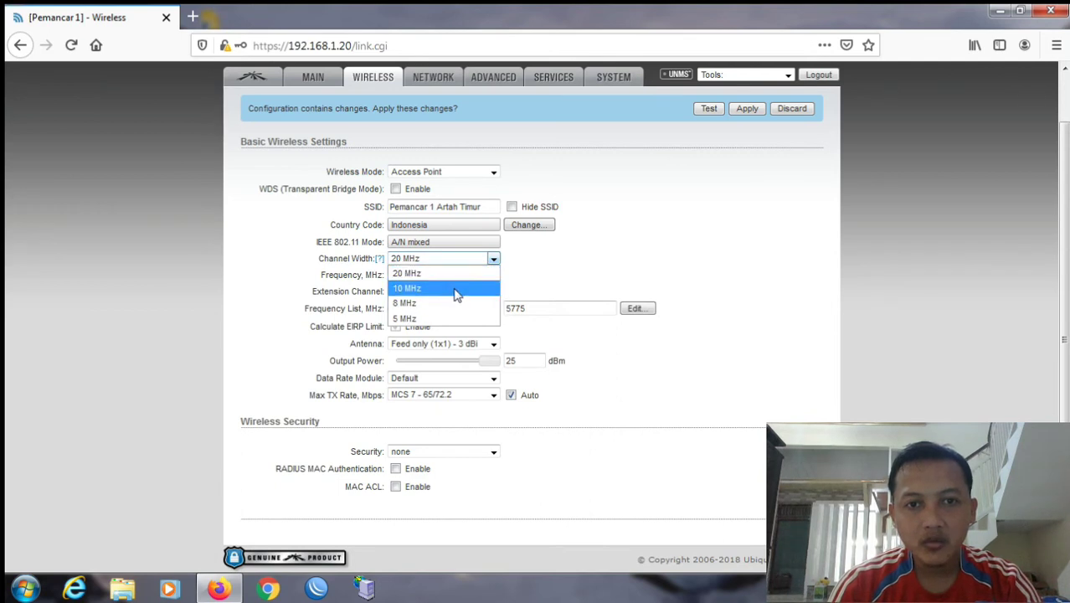
pyautogui.click(539, 270)
pyautogui.click(517, 225)
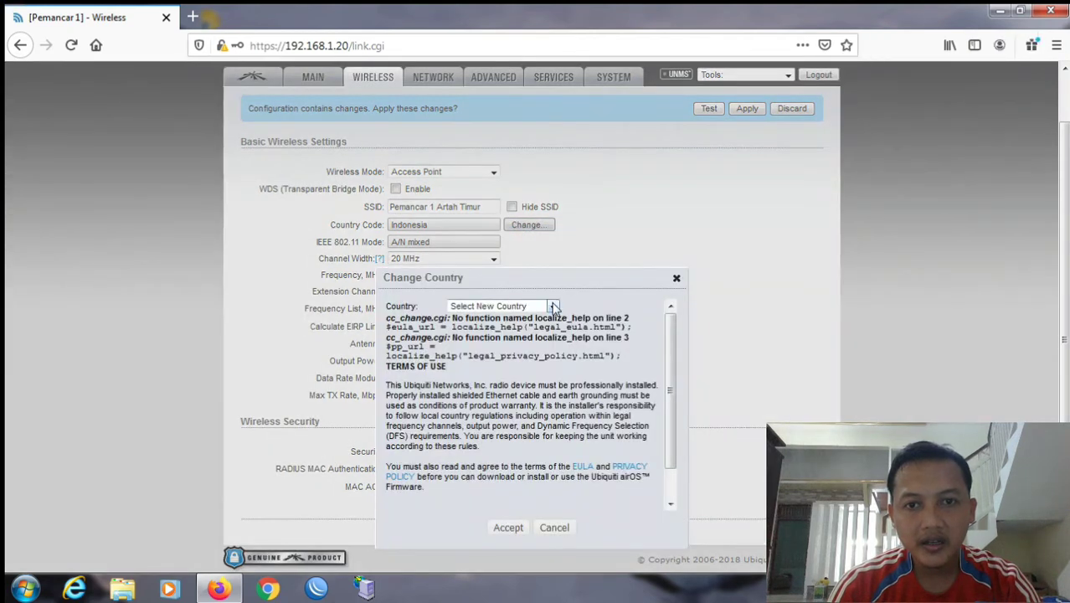
pyautogui.click(548, 307)
pyautogui.moveTo(566, 335); pyautogui.dragTo(568, 349)
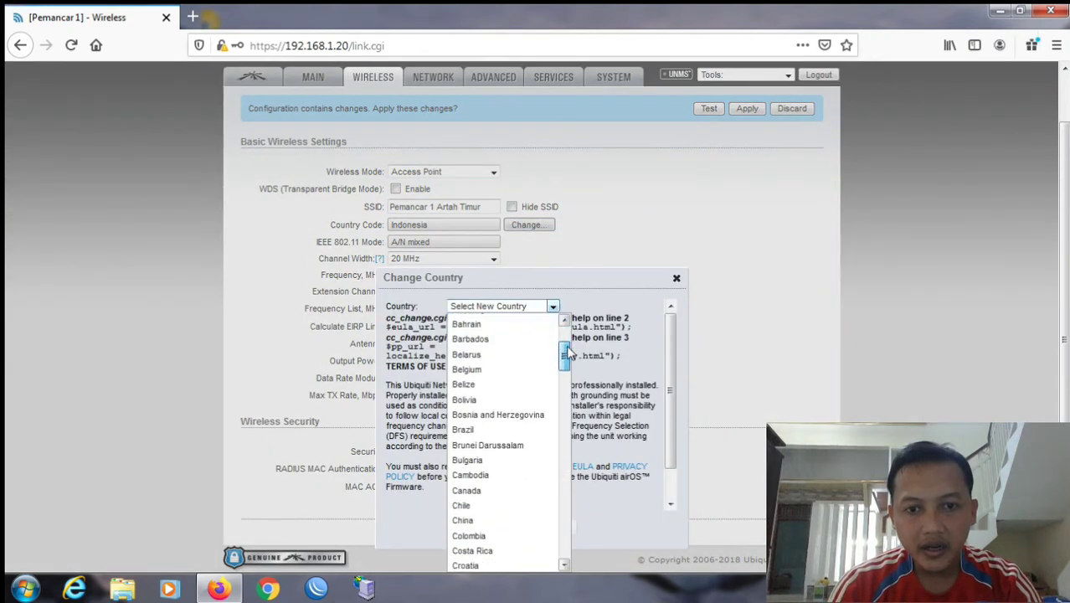
pyautogui.click(506, 492)
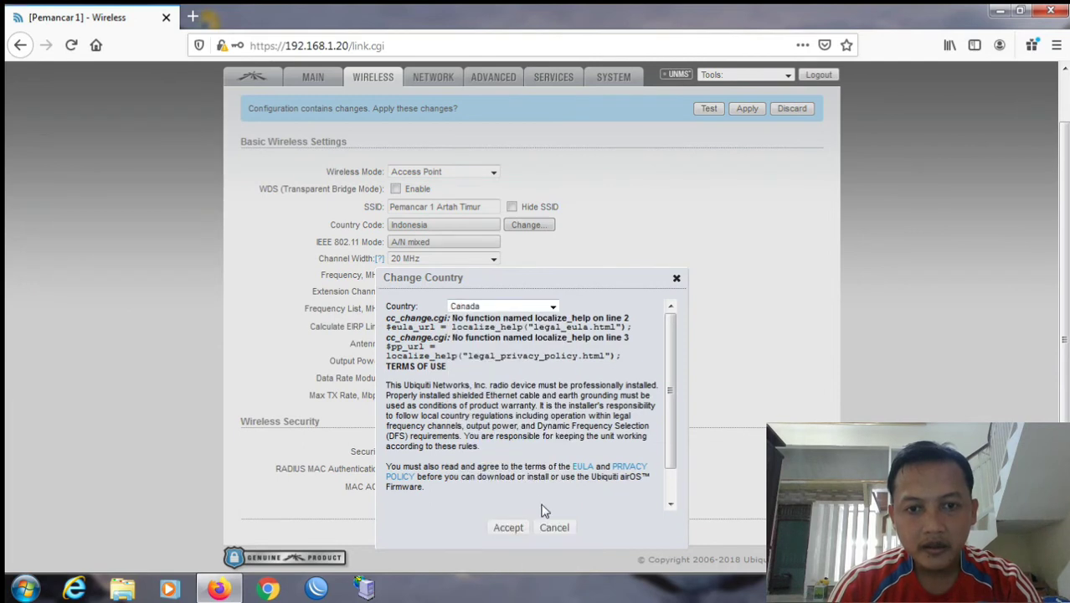
pyautogui.click(673, 486)
pyautogui.click(394, 487)
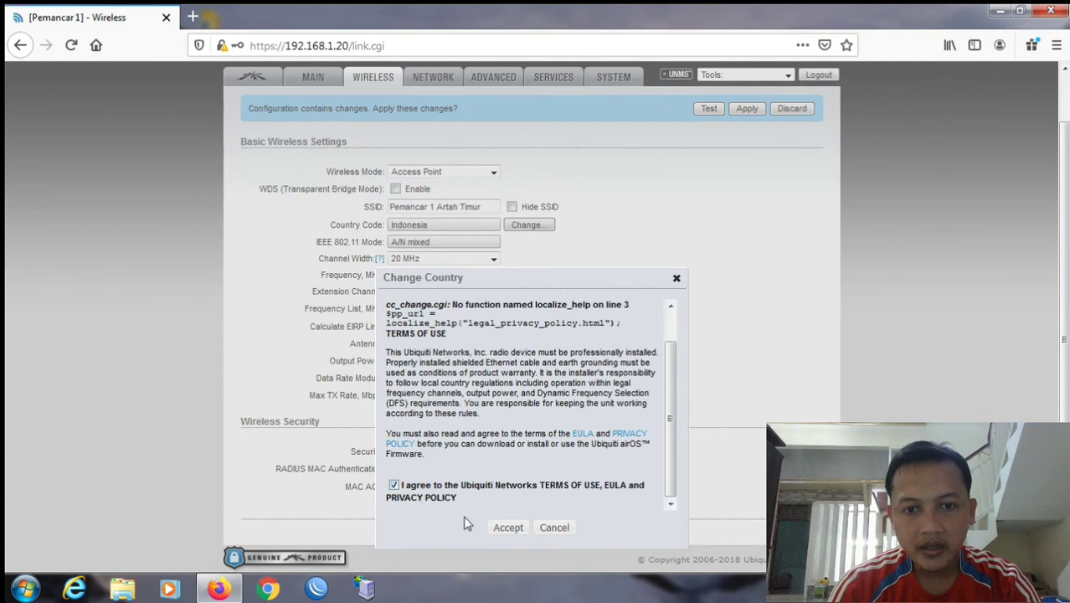
pyautogui.click(507, 528)
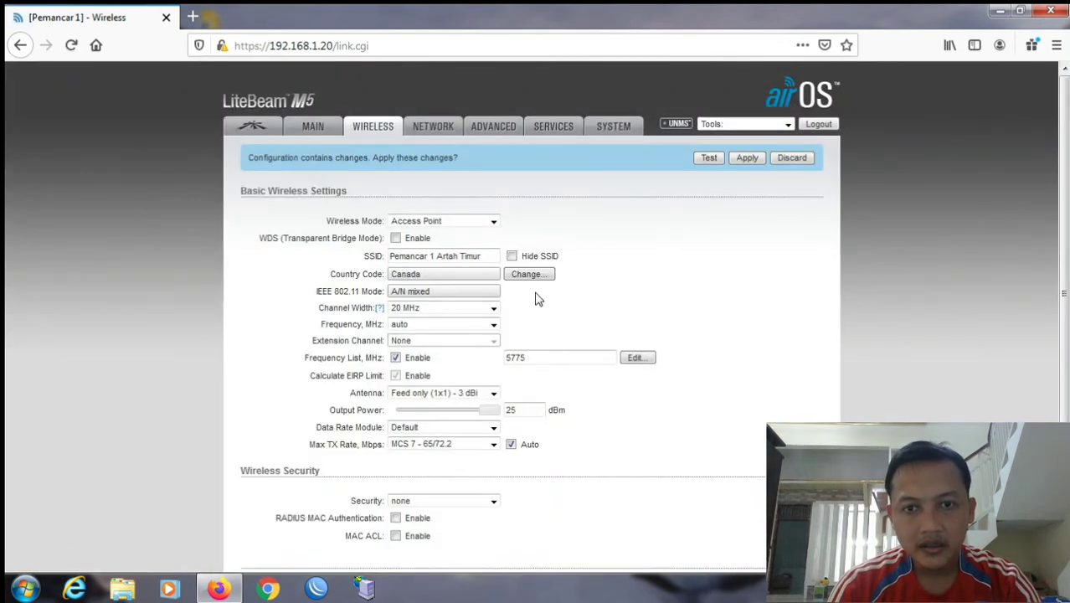
pyautogui.click(636, 358)
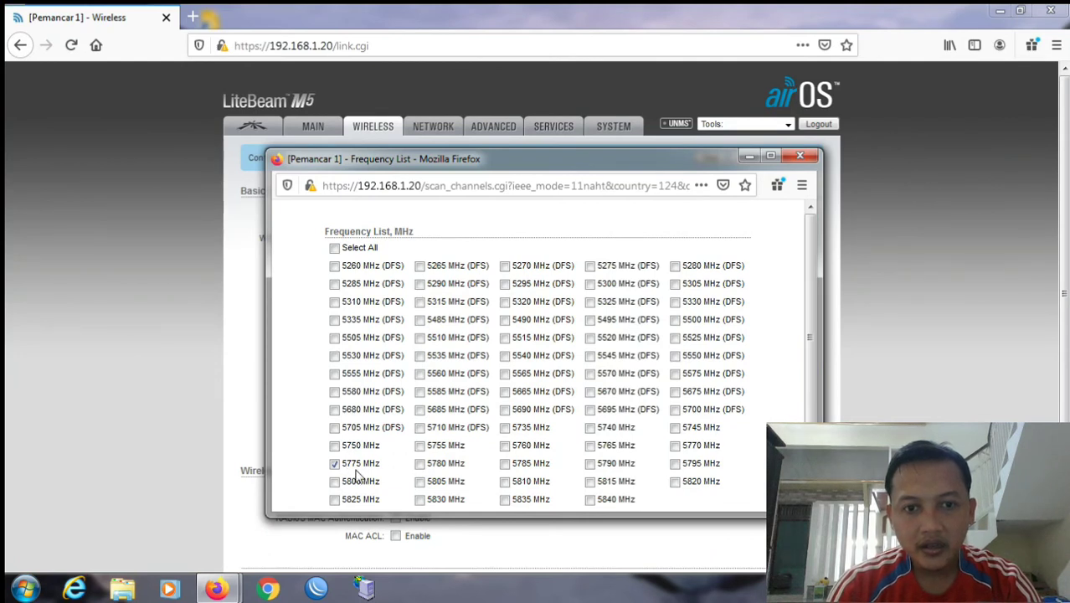
pyautogui.click(799, 155)
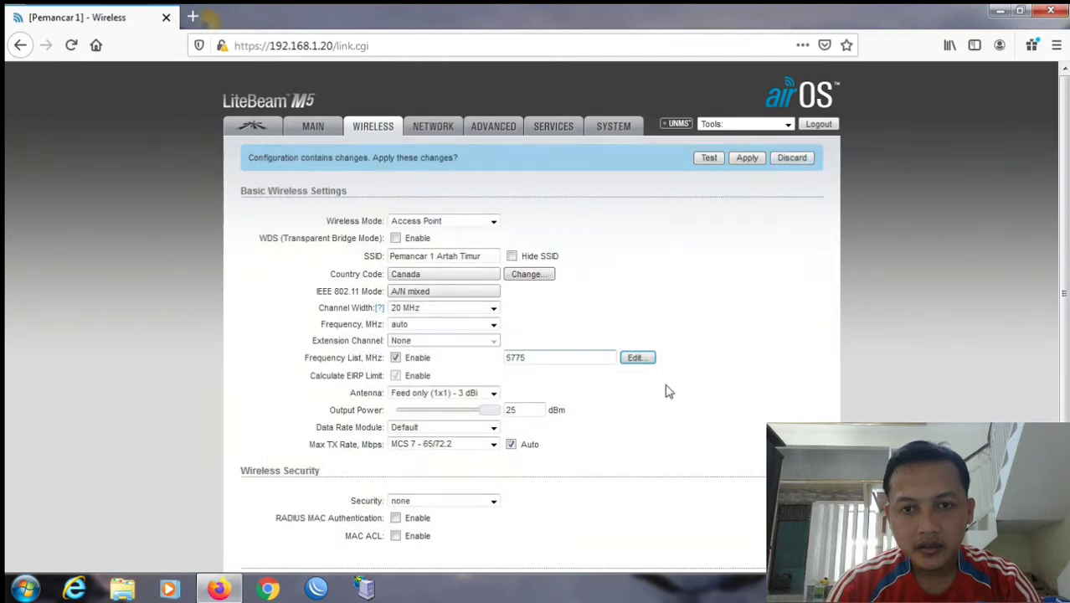
pyautogui.scroll(-1, 667, 390)
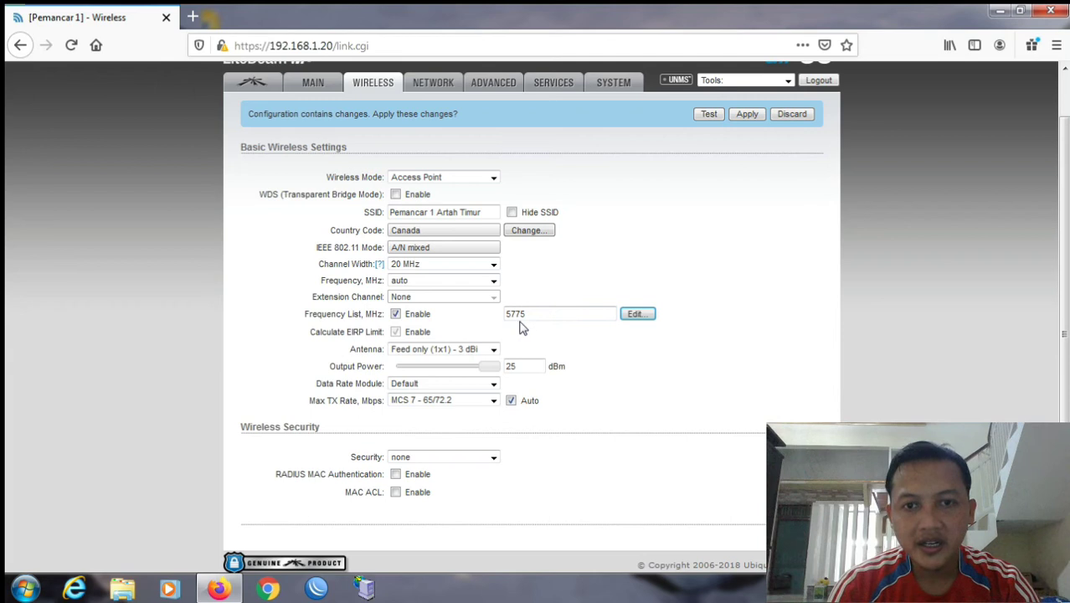
pyautogui.click(494, 349)
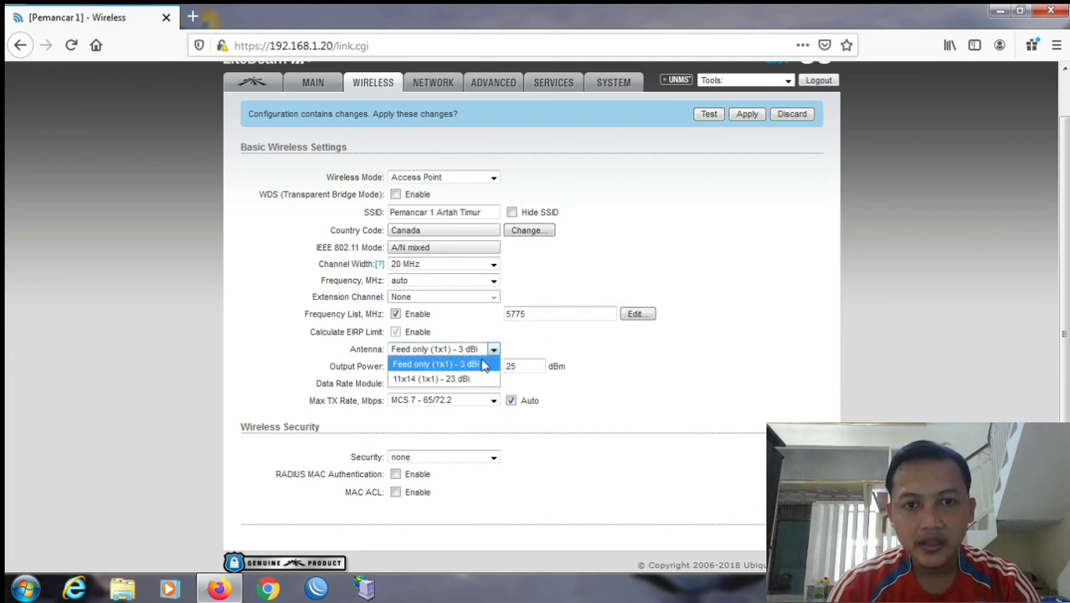
pyautogui.click(474, 375)
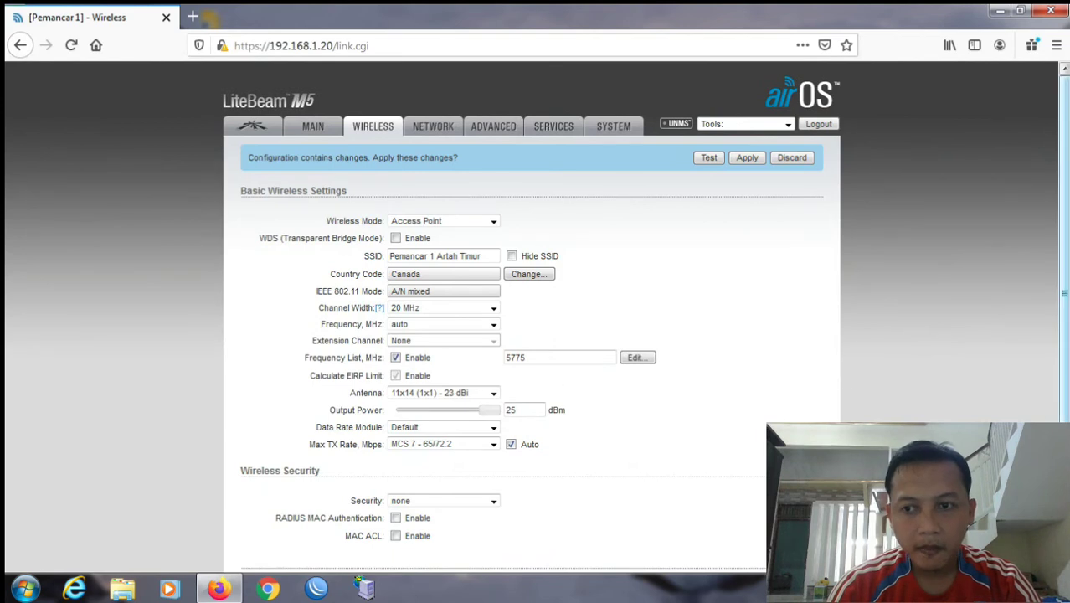
pyautogui.scroll(-1, 670, 376)
pyautogui.click(492, 396)
pyautogui.click(492, 396)
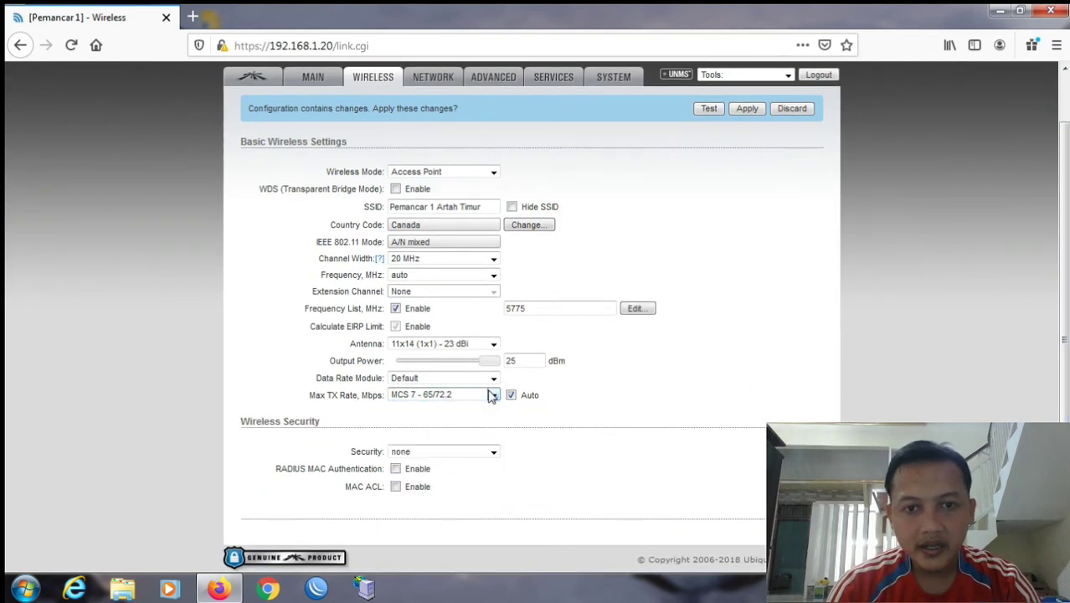
pyautogui.click(484, 380)
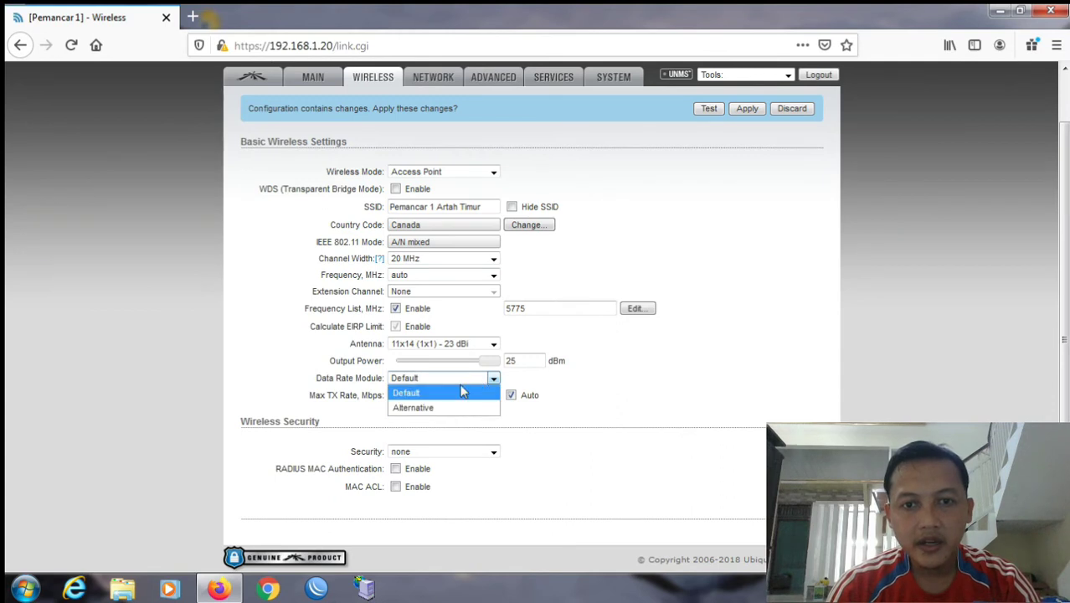
# Keep data rate at Default, choose WPA2-AES security and enter the WPA preshared key.
pyautogui.click(471, 393)
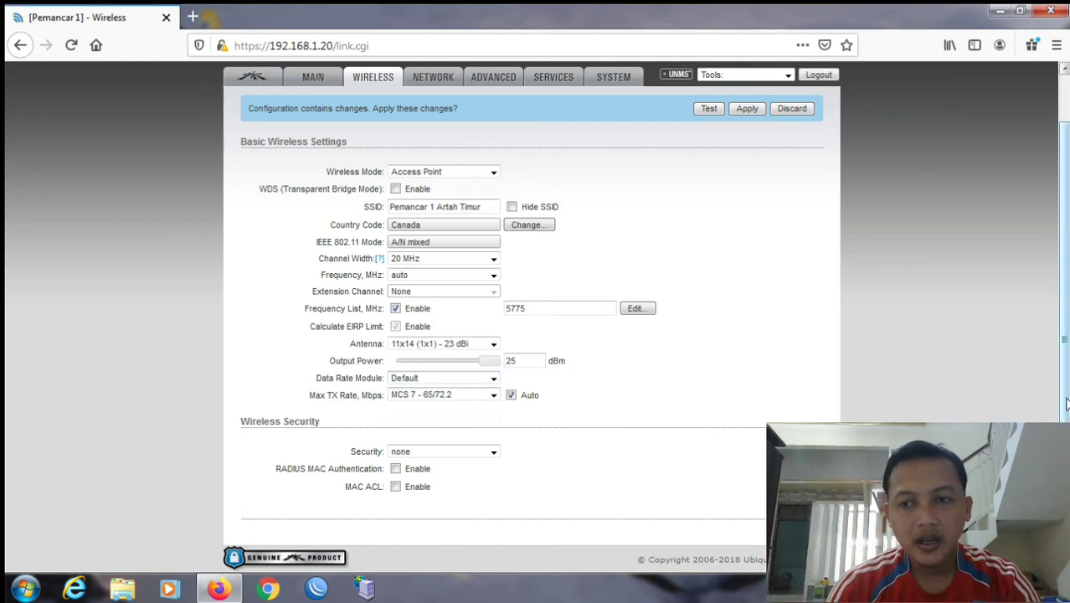
pyautogui.click(494, 452)
pyautogui.click(457, 497)
pyautogui.click(436, 487)
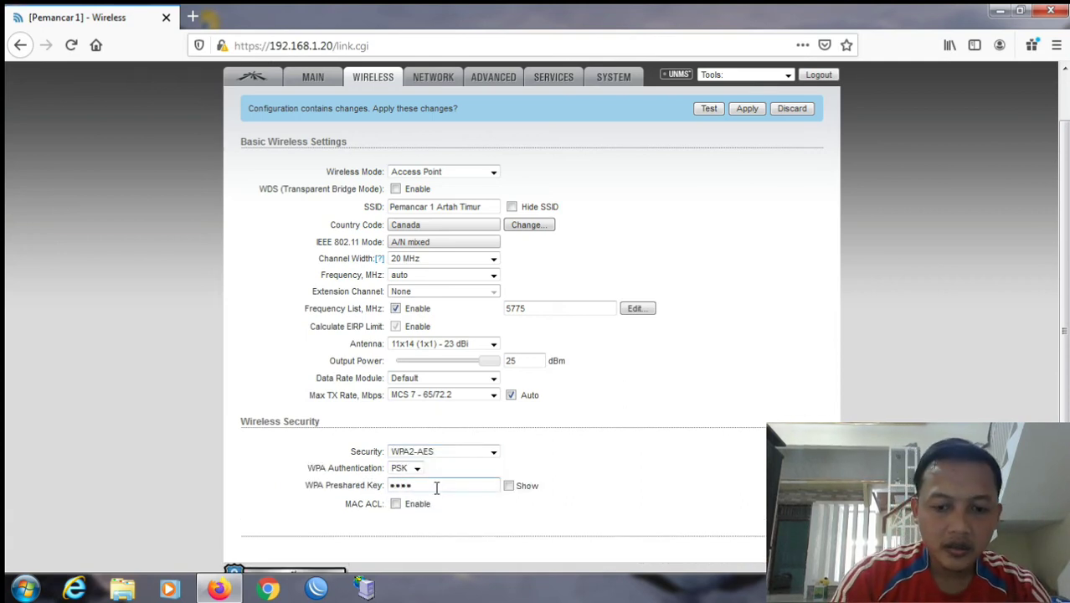
pyautogui.click(508, 486)
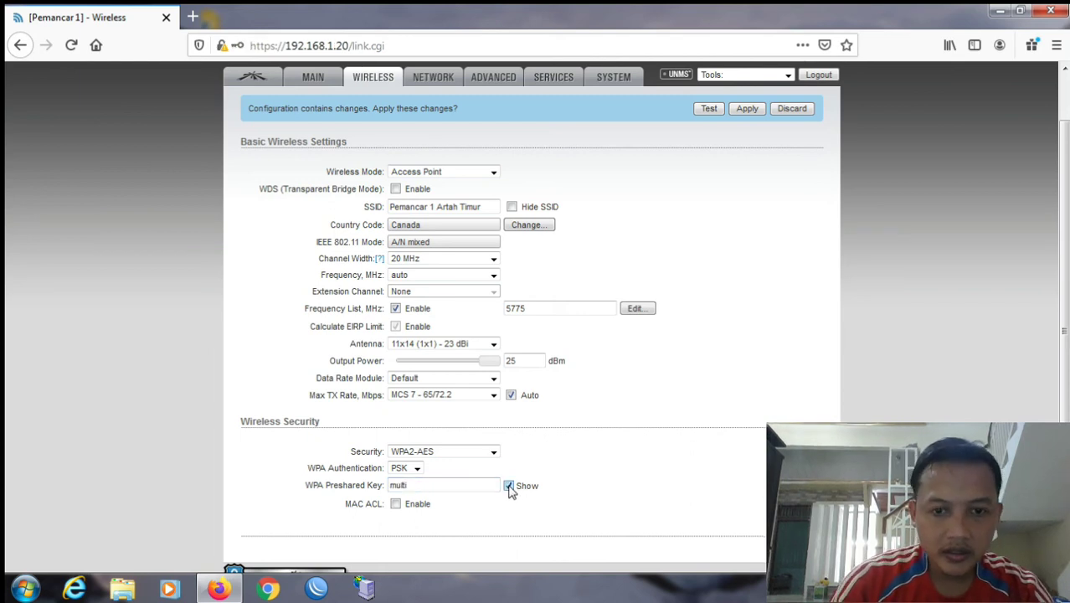
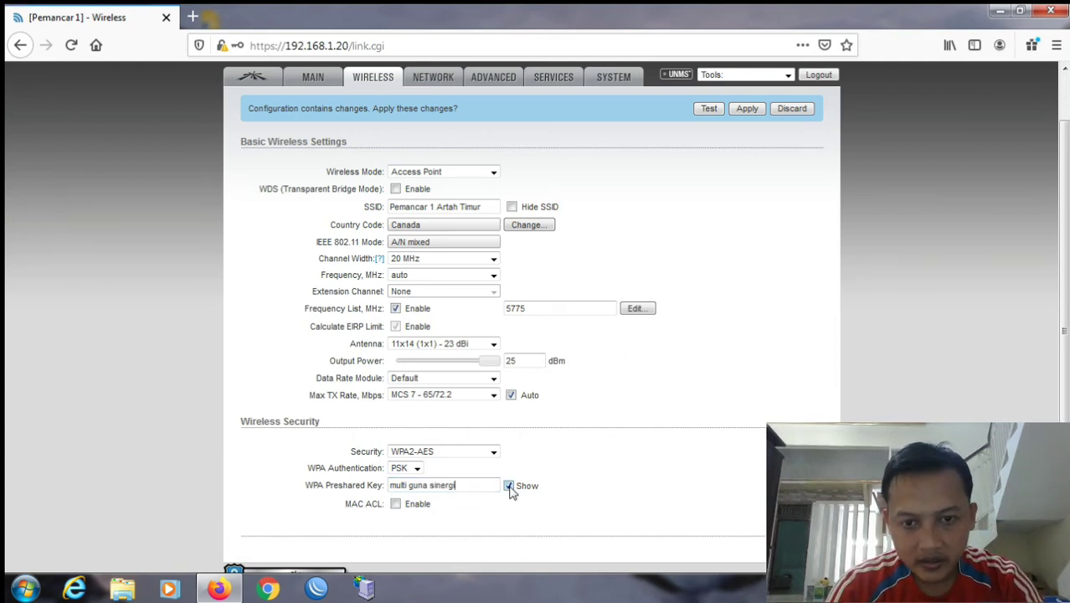
# Confirm WPA2-AES, reveal the key to verify it, and save the wireless changes.
pyautogui.click(481, 455)
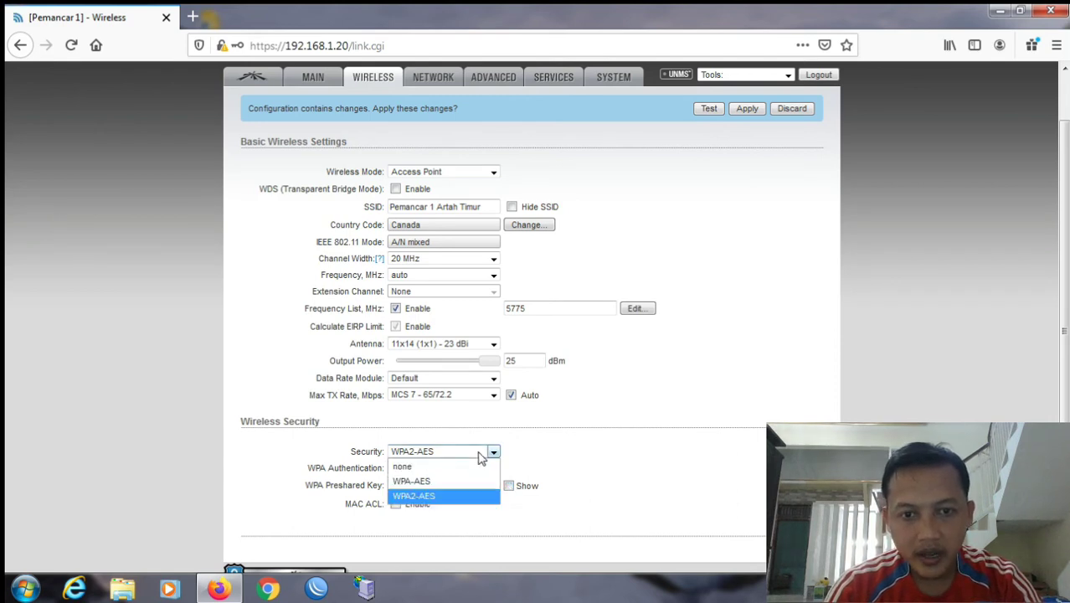
pyautogui.click(528, 458)
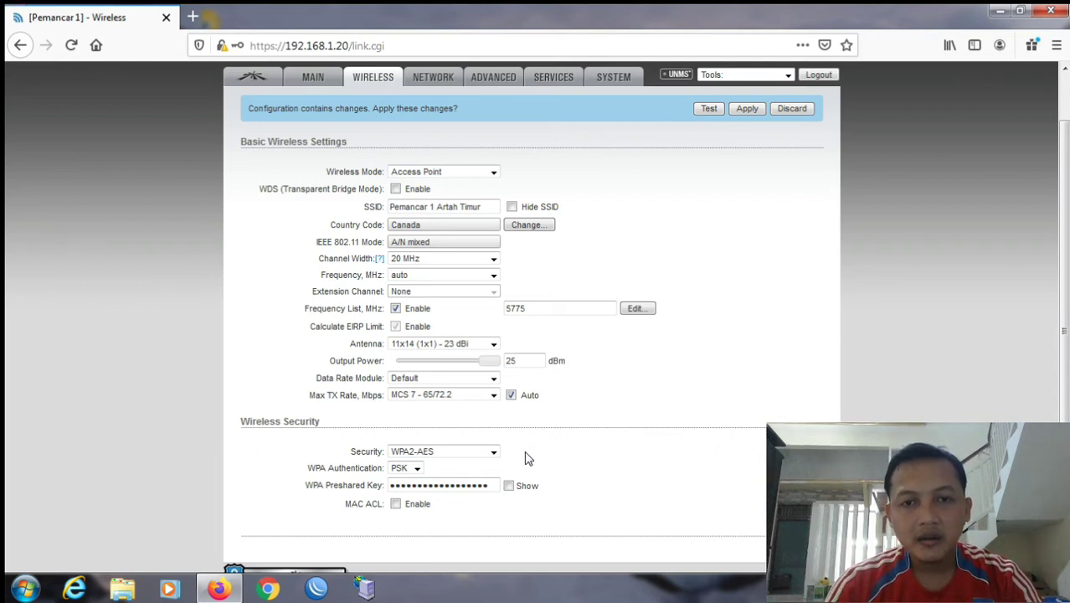
pyautogui.click(509, 487)
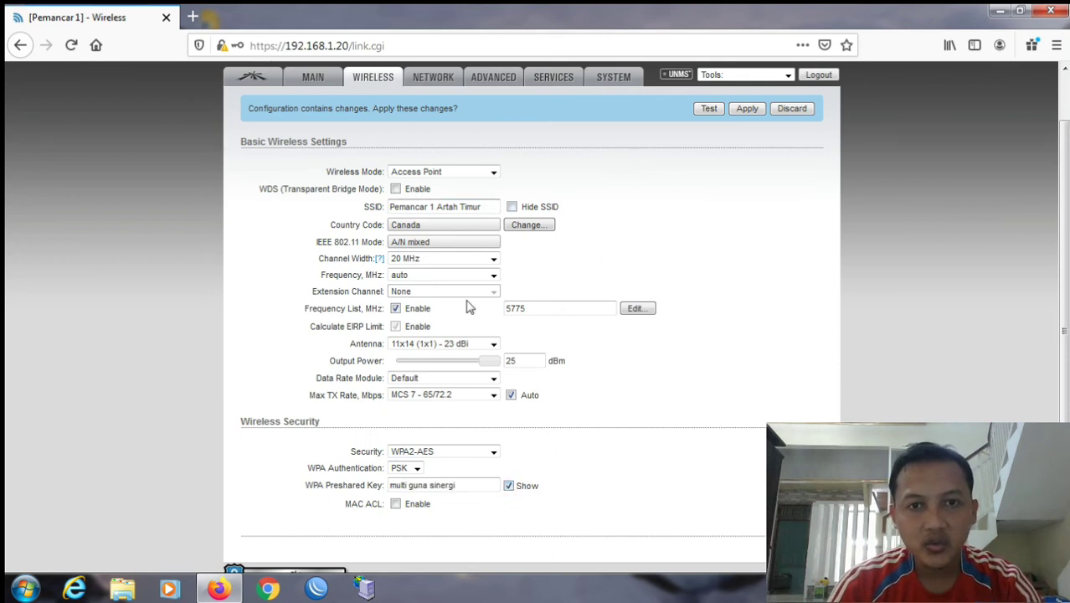
pyautogui.click(801, 550)
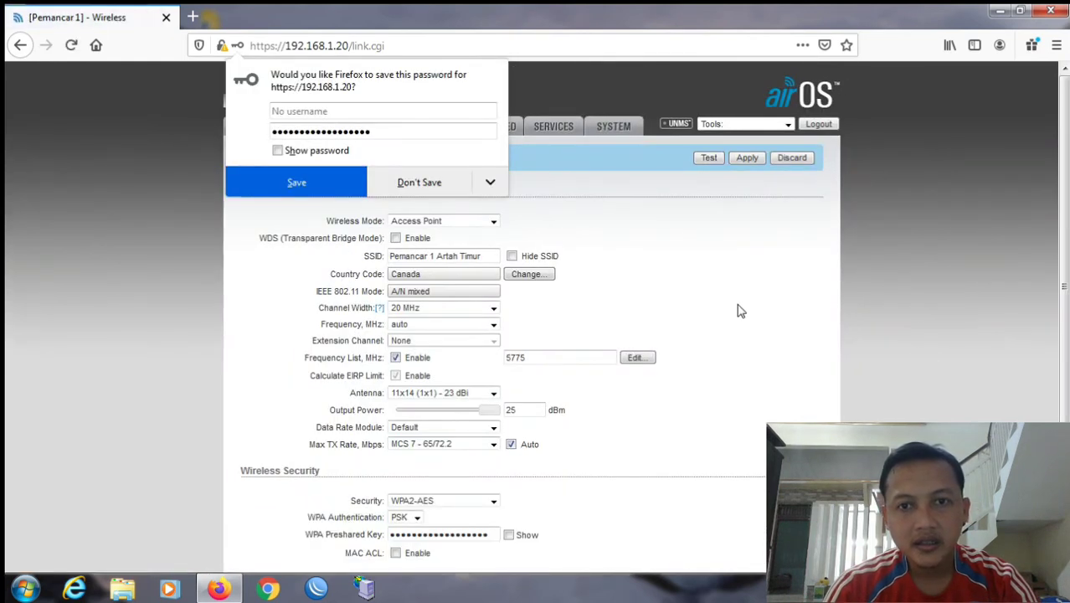
pyautogui.click(740, 311)
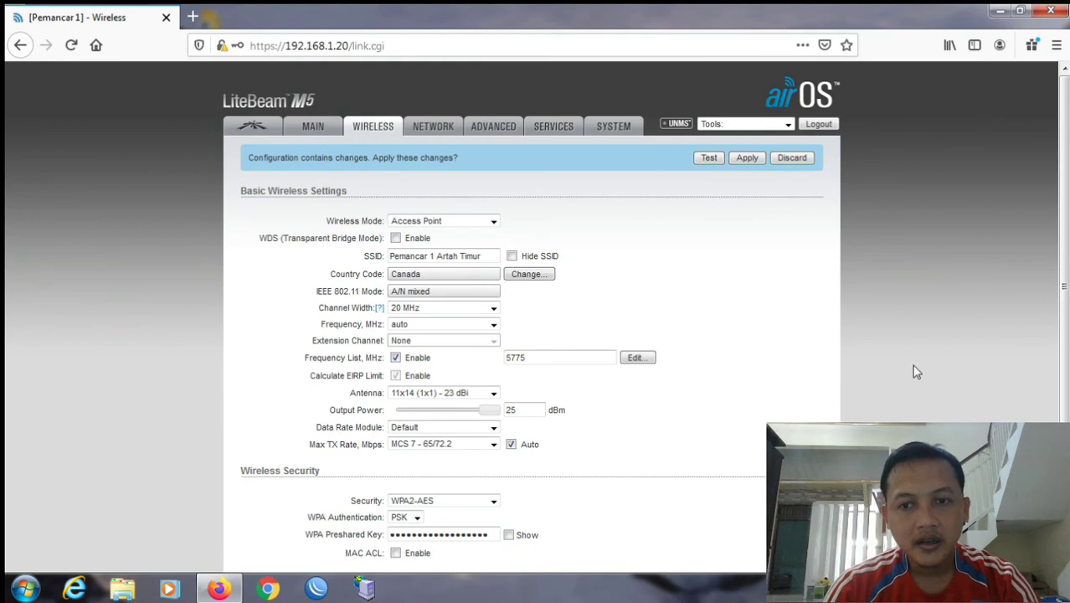
pyautogui.scroll(-2, 536, 318)
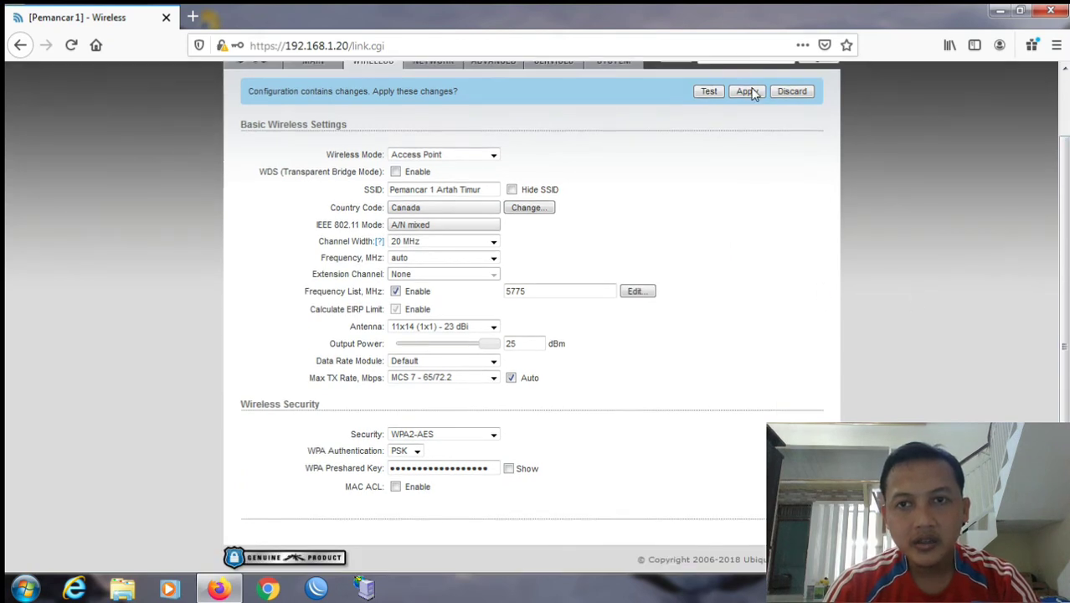
pyautogui.scroll(2, 536, 318)
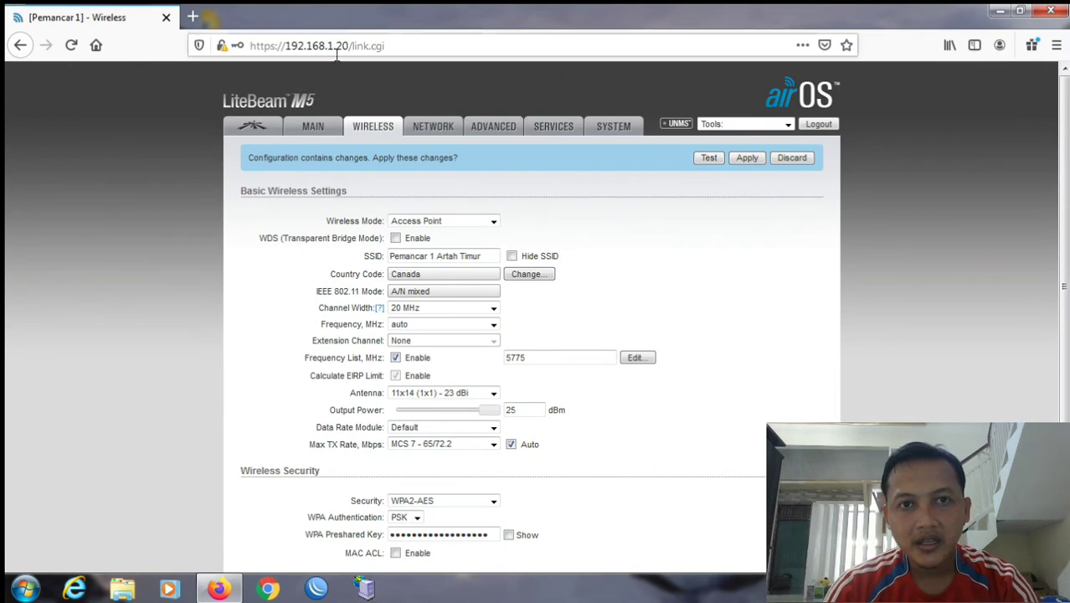
# Check the 192.168.10.2 static IP on the Network page, then go via Main to the airMAX page.
pyautogui.click(433, 125)
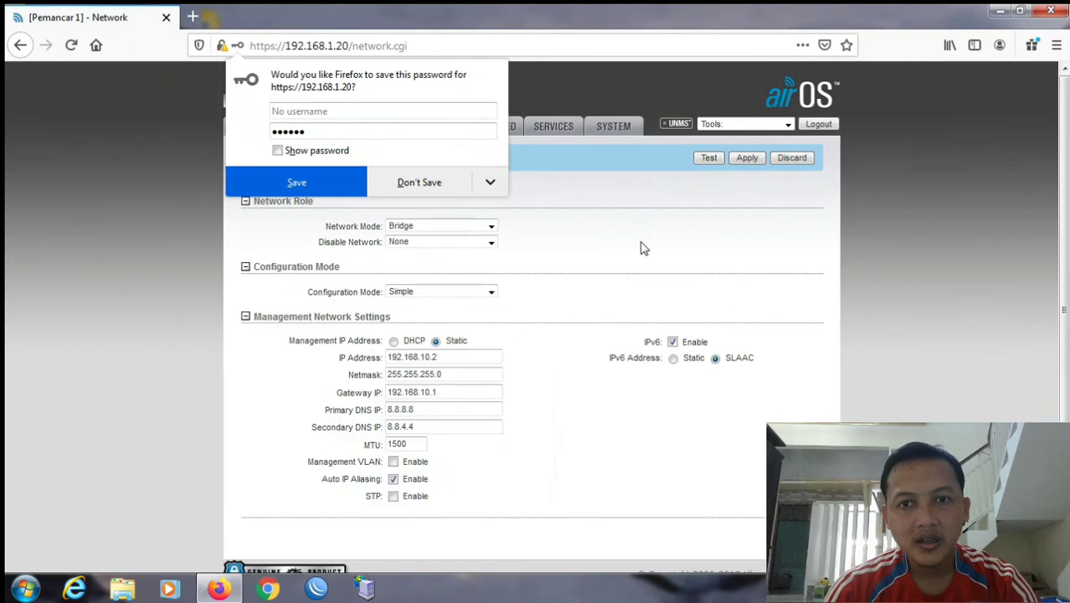
pyautogui.click(642, 246)
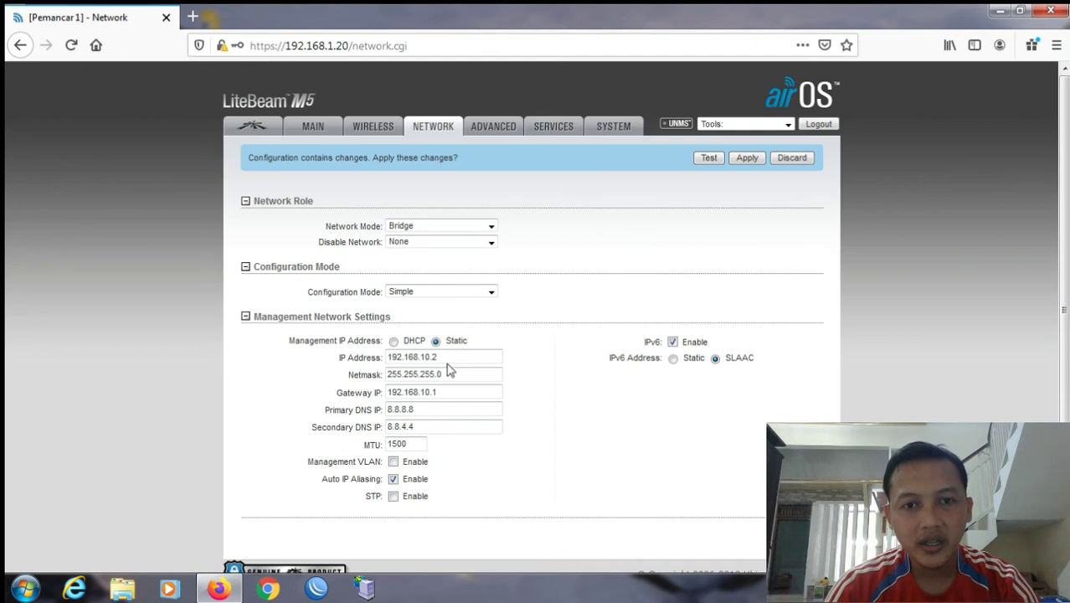
pyautogui.click(317, 124)
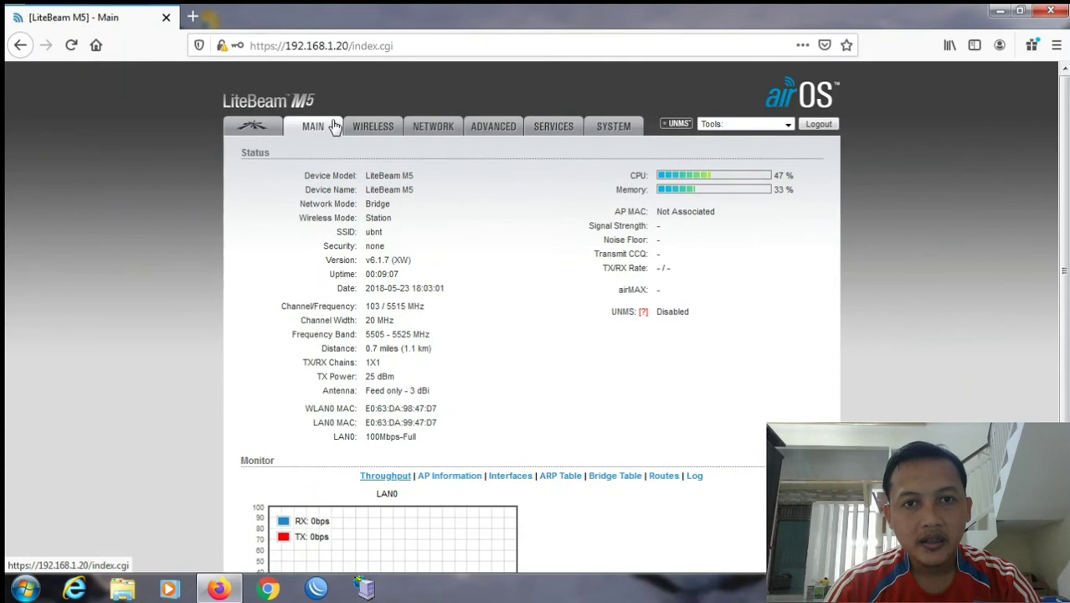
pyautogui.click(259, 124)
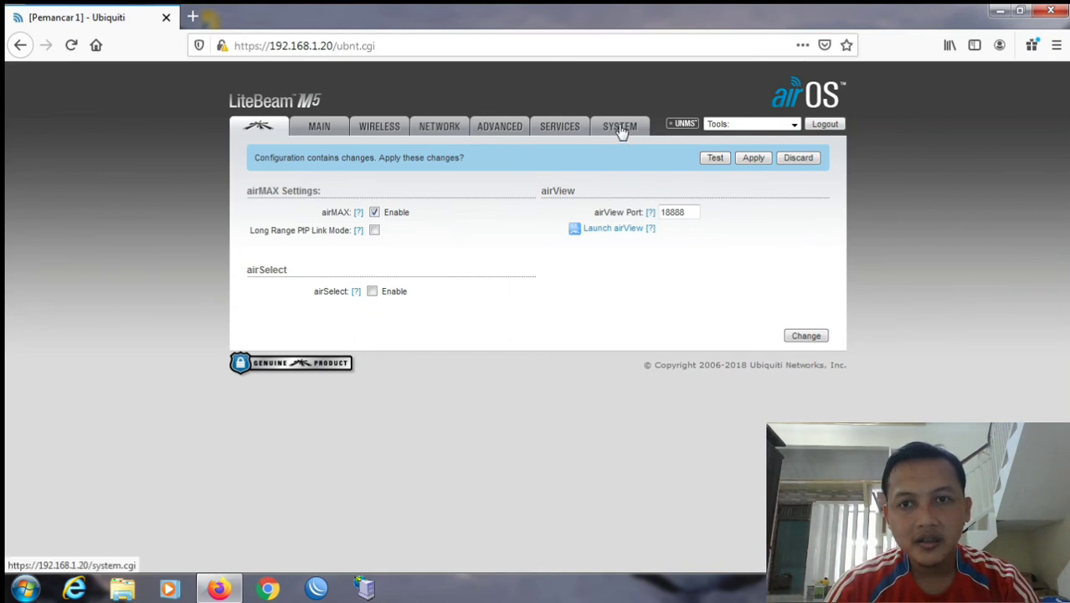
# Apply the pending changes, retry 192.168.10.2 in Firefox, and open Network and Sharing Center.
pyautogui.click(751, 158)
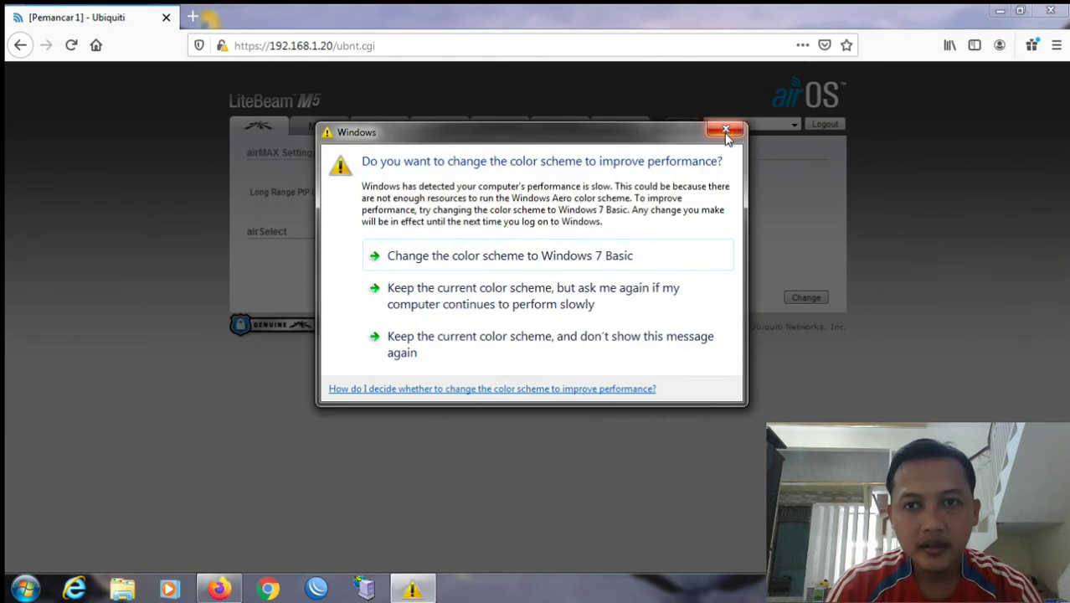
pyautogui.click(724, 132)
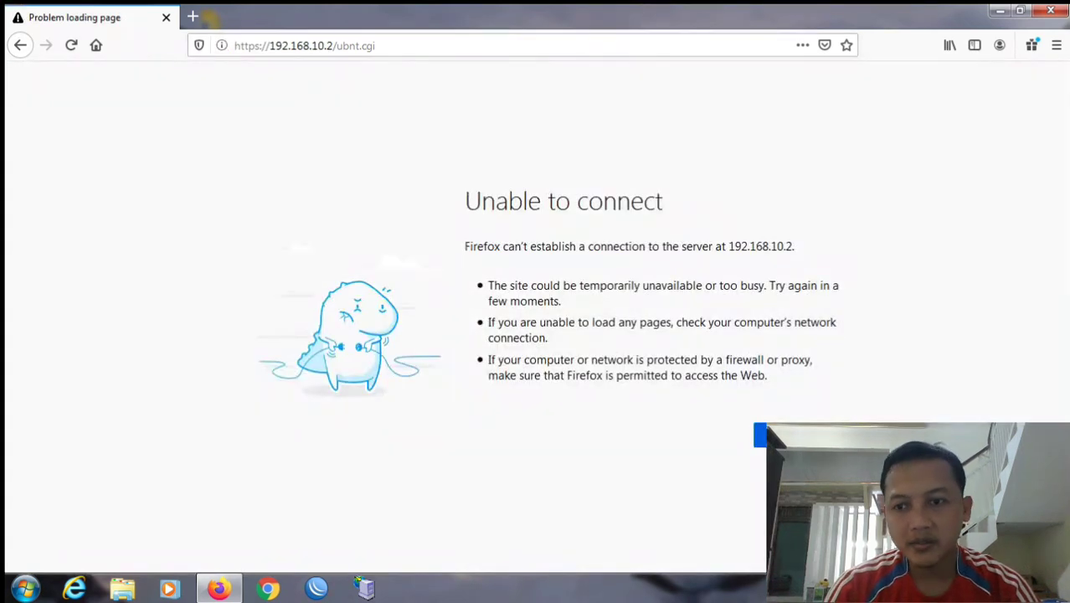
pyautogui.click(410, 48)
pyautogui.press('Return')
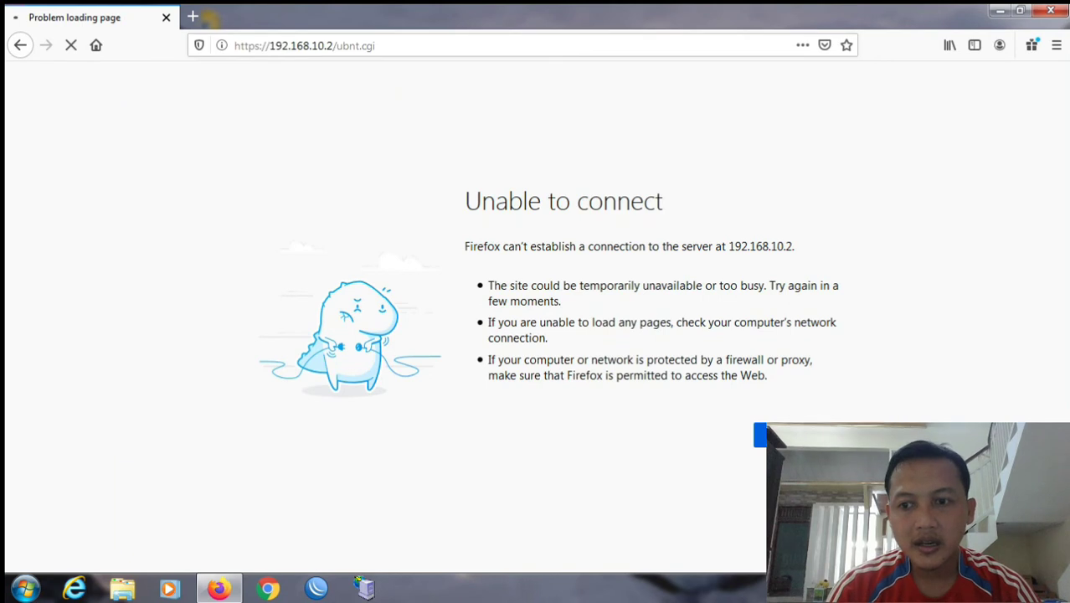
pyautogui.click(956, 588)
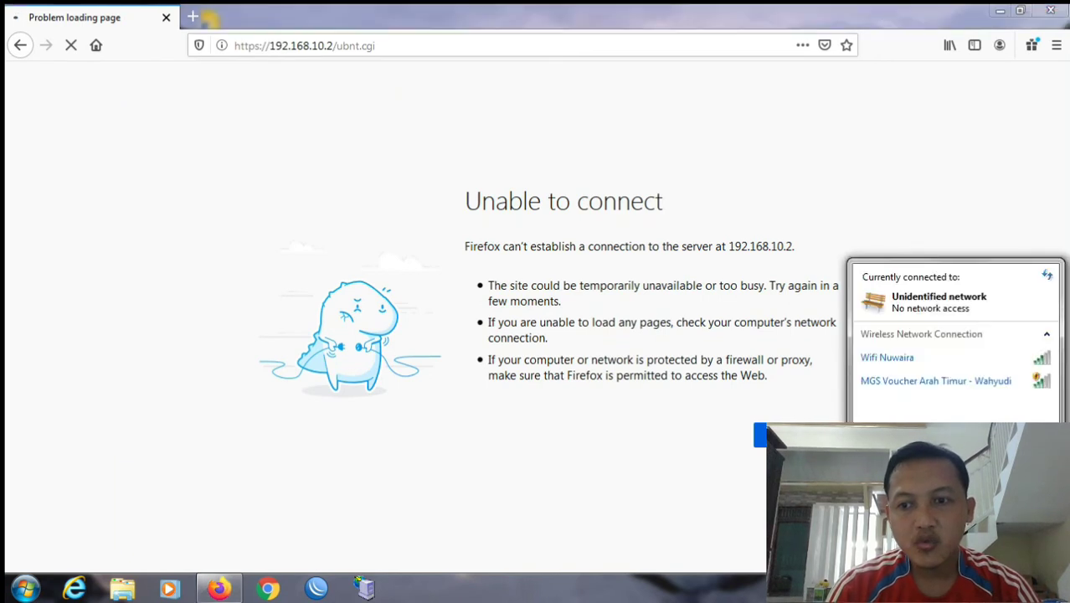
pyautogui.click(955, 554)
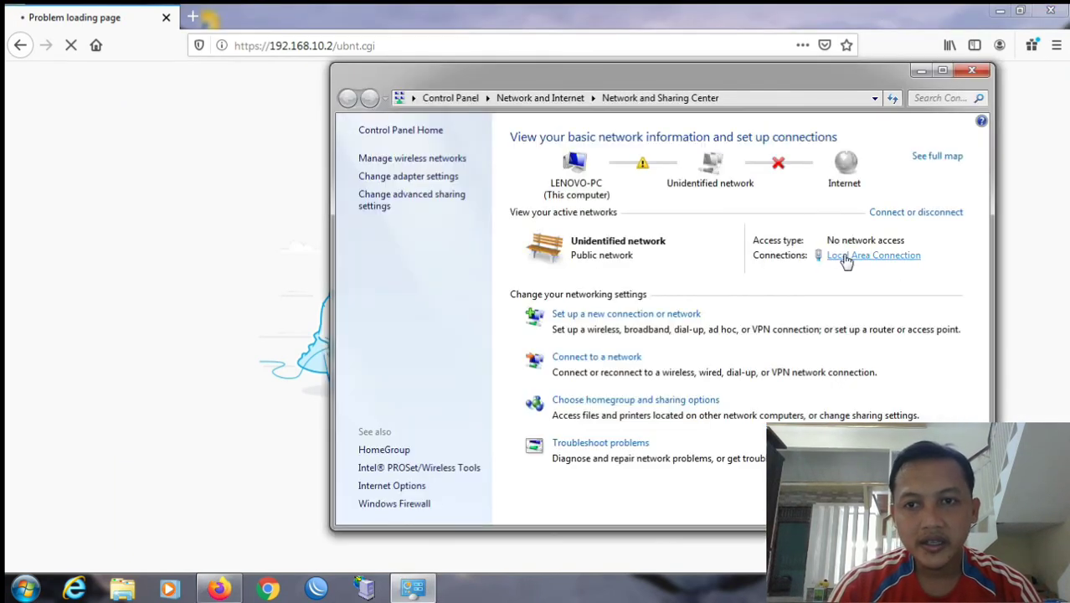
# Open the Local Area Connection's IPv4 properties, set it to obtain an address automatically, and confirm.
pyautogui.click(847, 258)
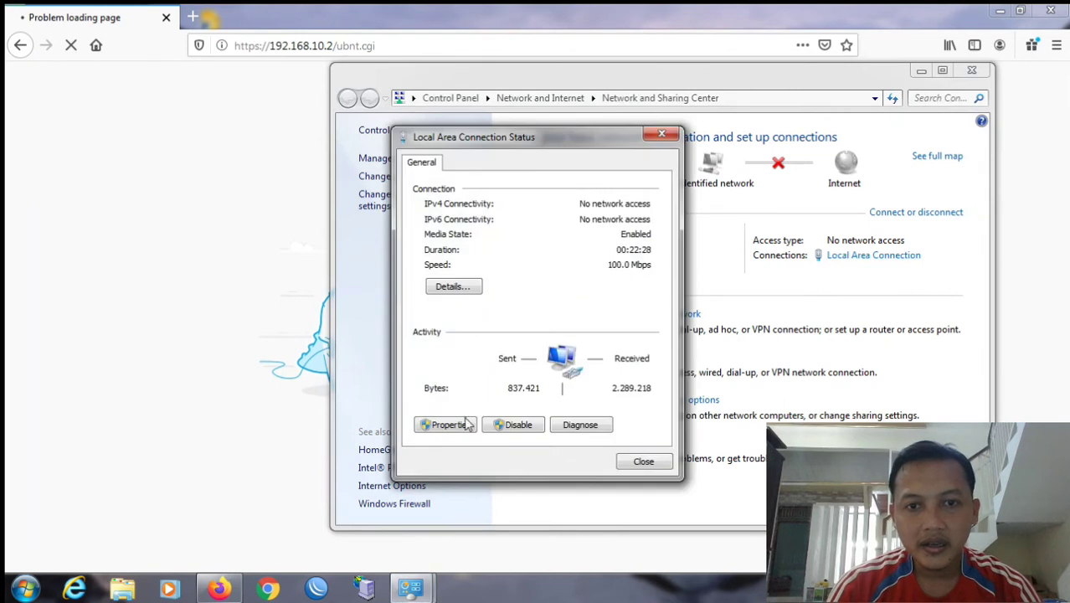
pyautogui.click(462, 429)
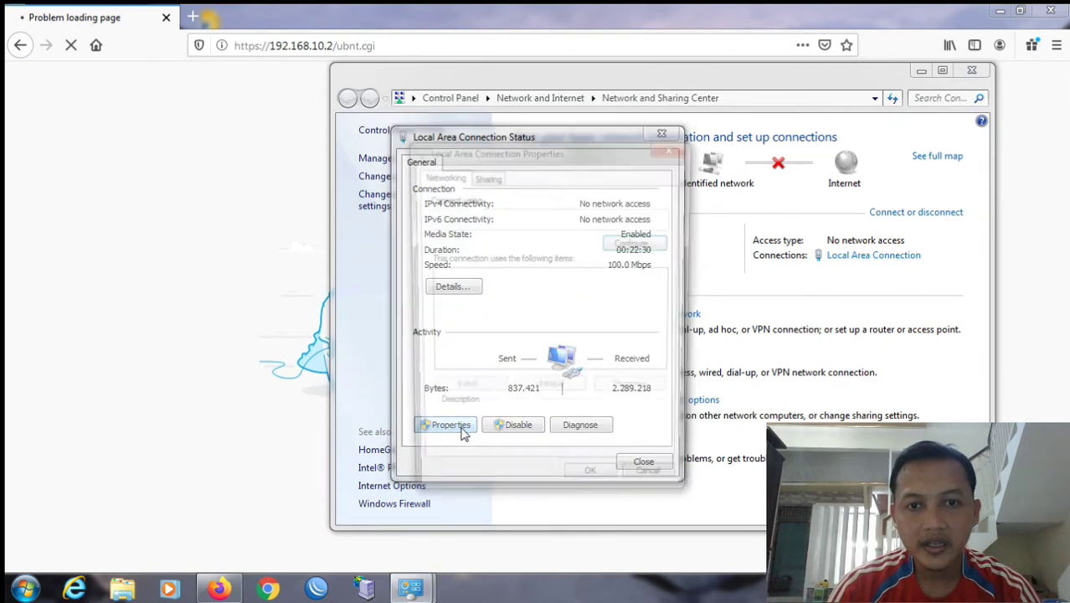
pyautogui.doubleClick(583, 333)
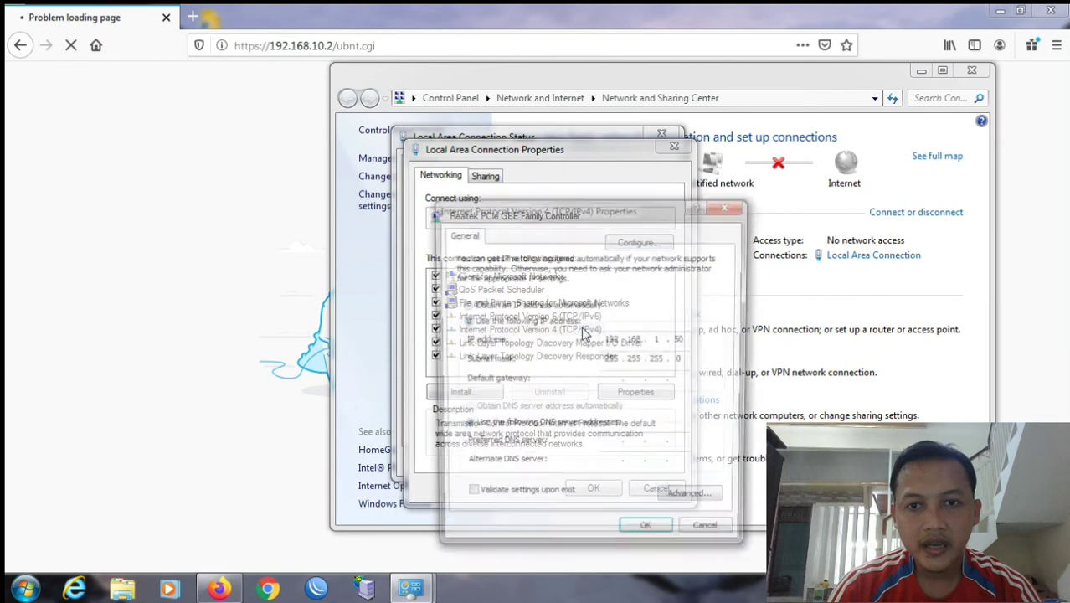
pyautogui.click(463, 306)
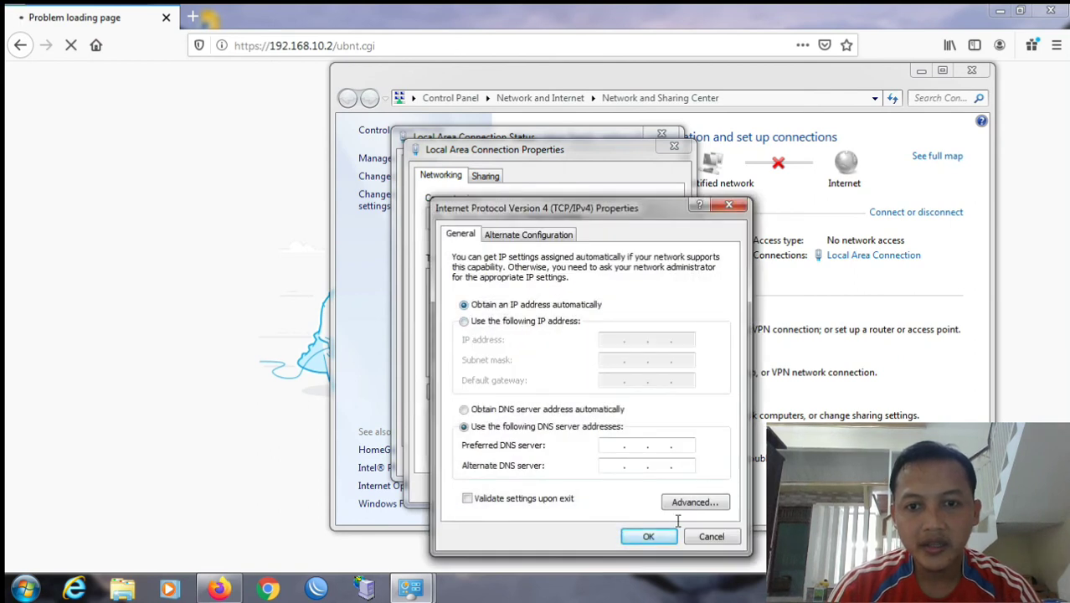
pyautogui.click(656, 536)
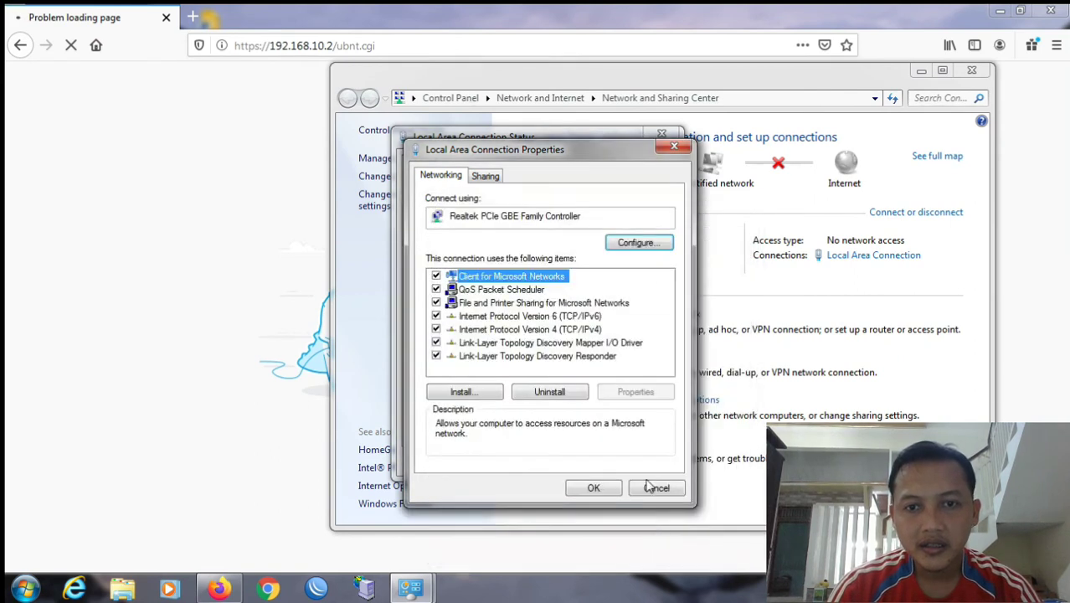
# Set static IPv4 192.168.10.10 with mask 255.255.255.0 and confirm both dialogs.
pyautogui.doubleClick(575, 333)
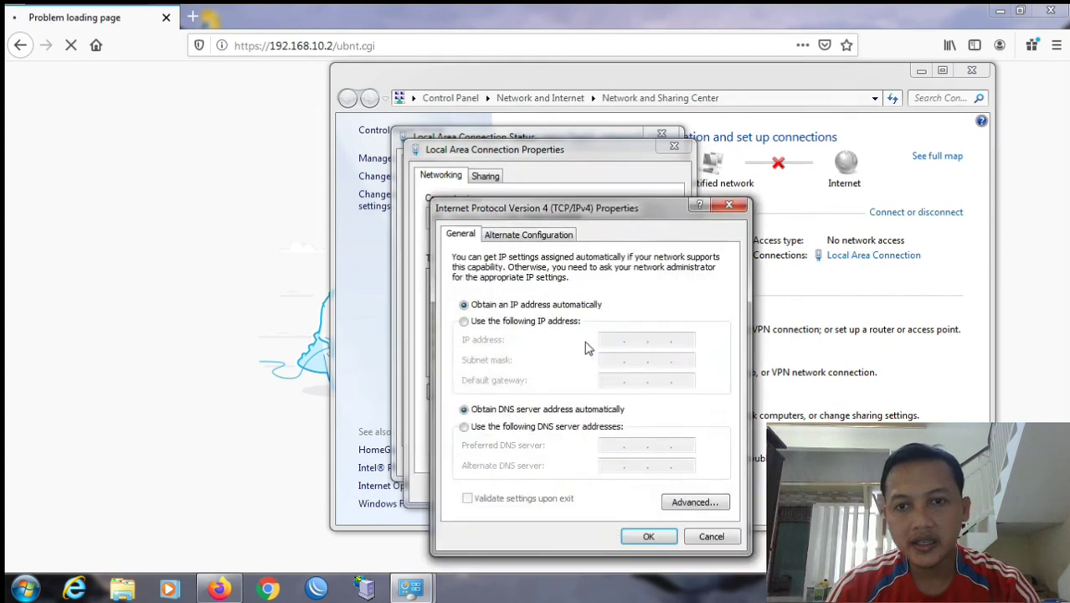
pyautogui.click(465, 320)
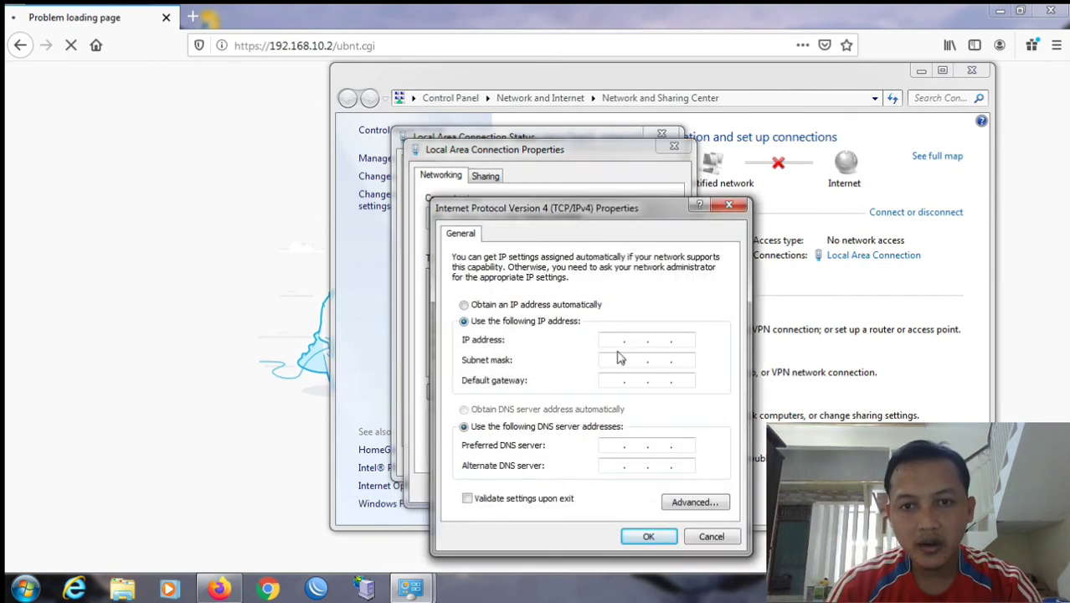
pyautogui.click(616, 342)
pyautogui.write('192 . 168 . ')
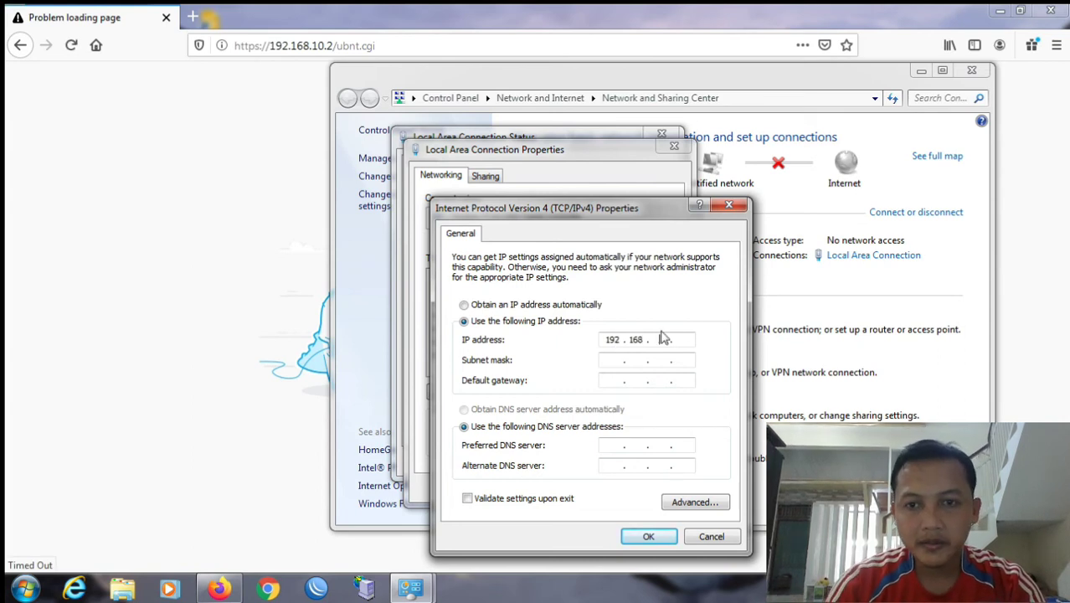
pyautogui.write('10 ')
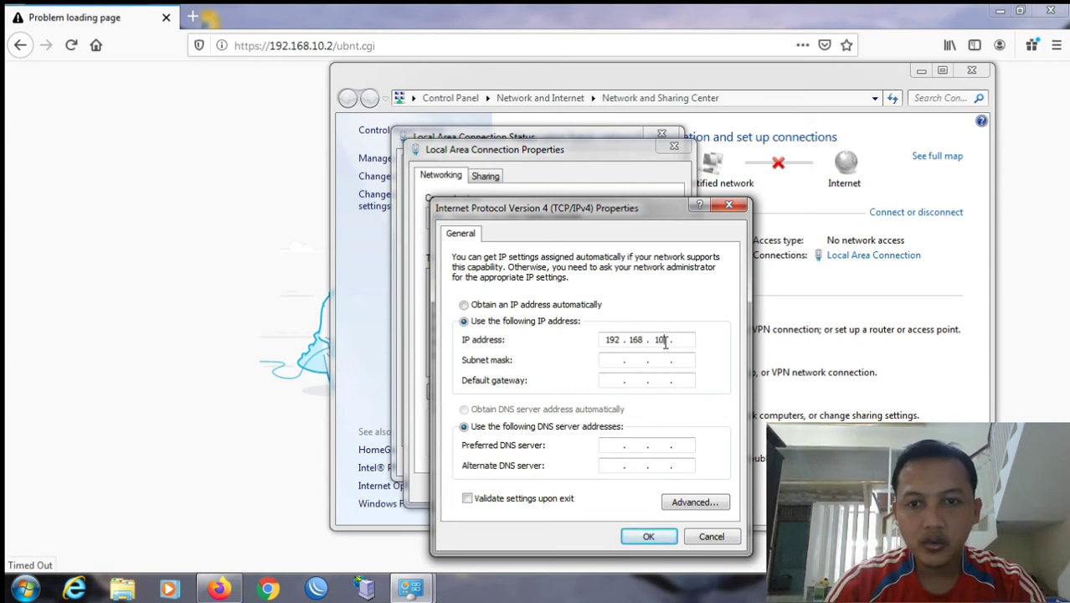
pyautogui.write('.')
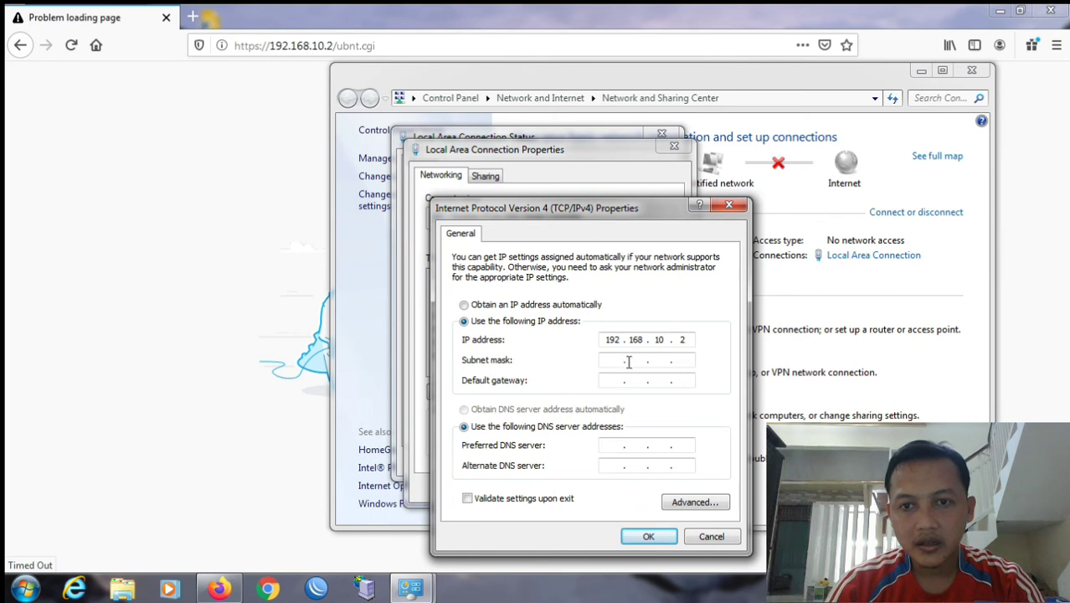
pyautogui.click(612, 364)
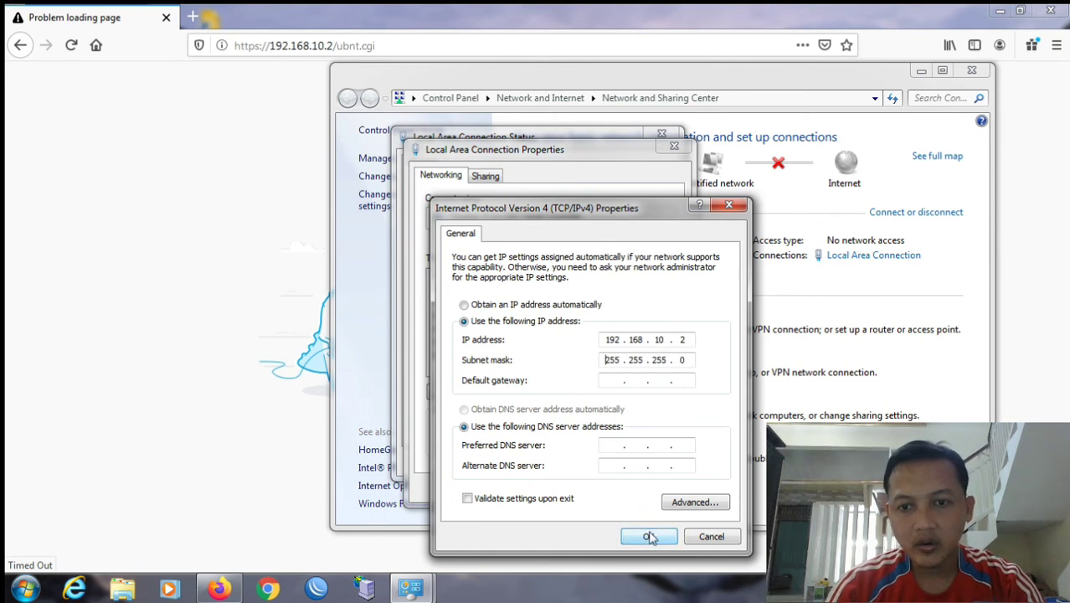
pyautogui.click(688, 339)
pyautogui.press('BackSpace')
pyautogui.write('10')
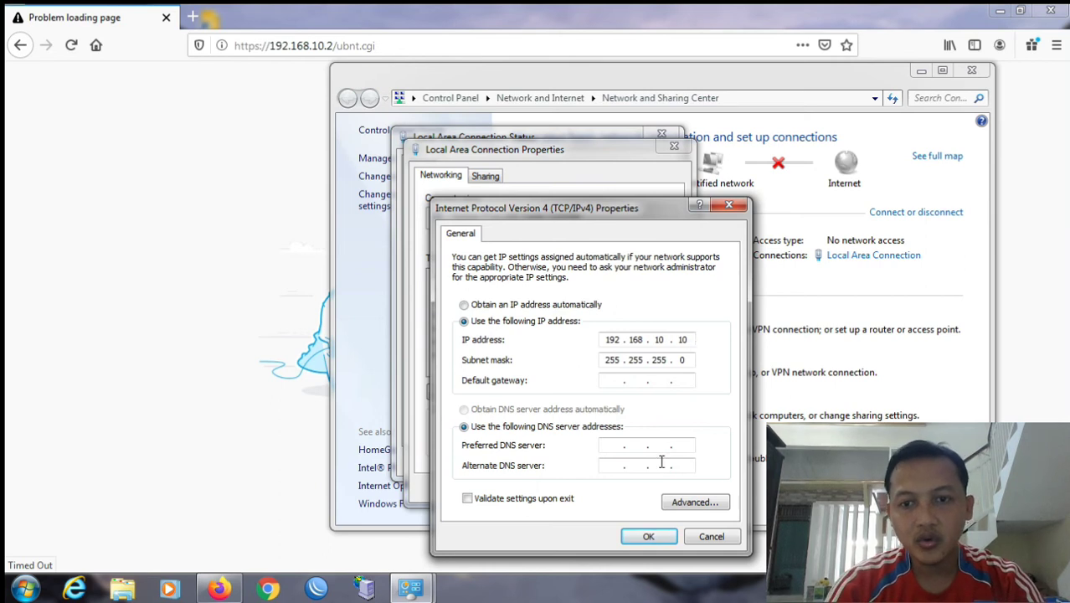
pyautogui.click(646, 535)
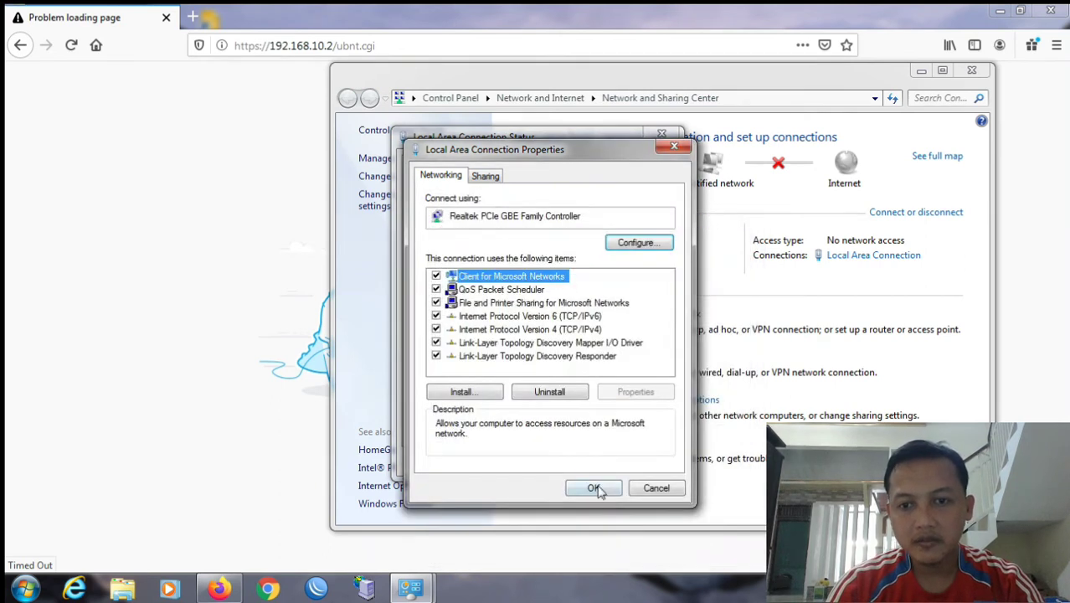
pyautogui.click(595, 489)
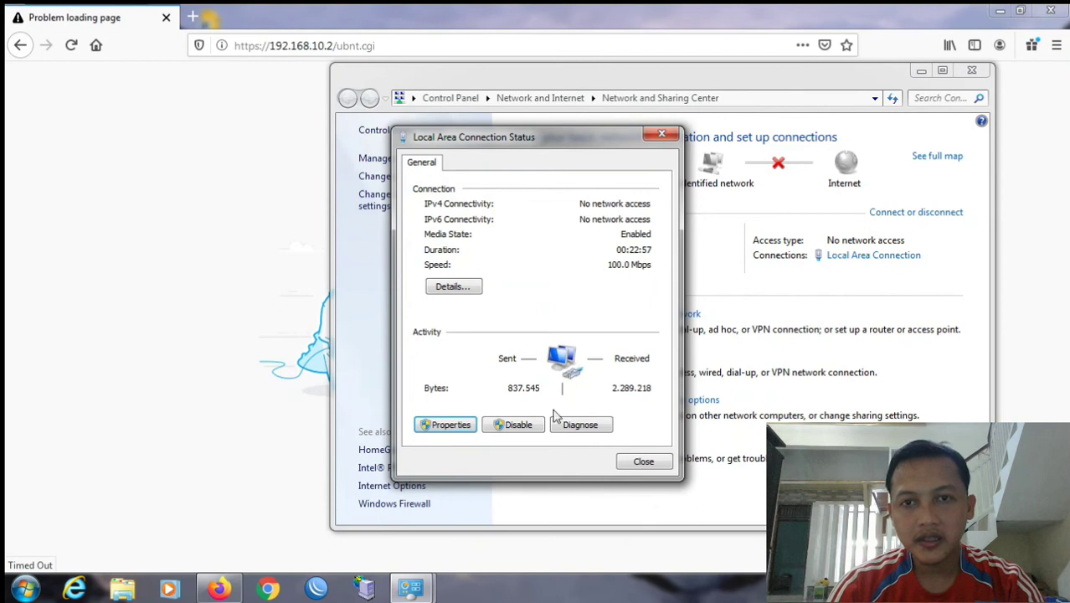
pyautogui.click(318, 44)
pyautogui.press('Return')
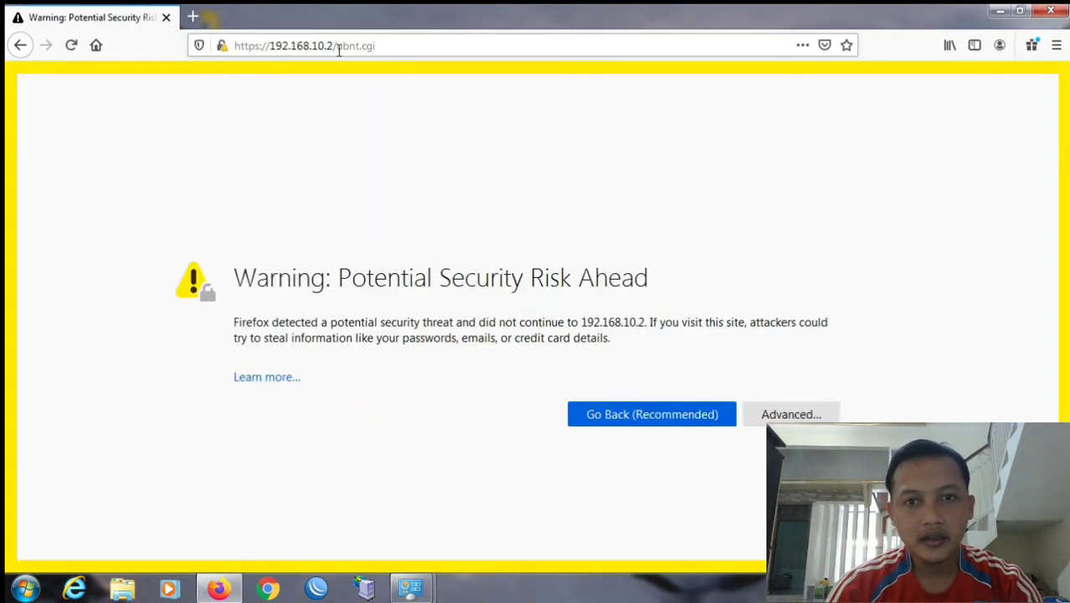
pyautogui.click(791, 414)
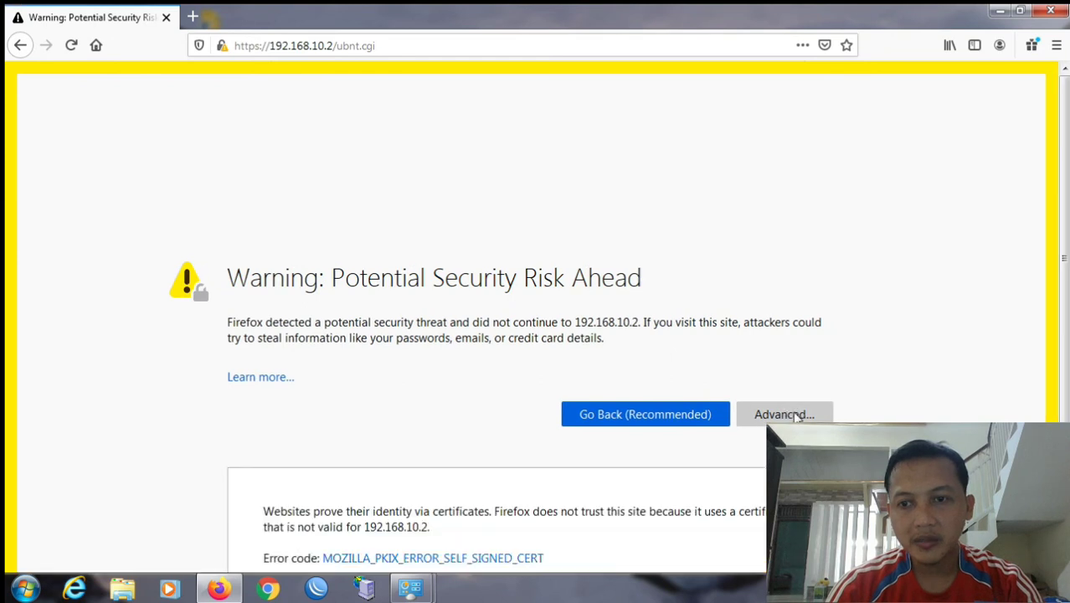
pyautogui.scroll(-3, 708, 483)
pyautogui.click(728, 503)
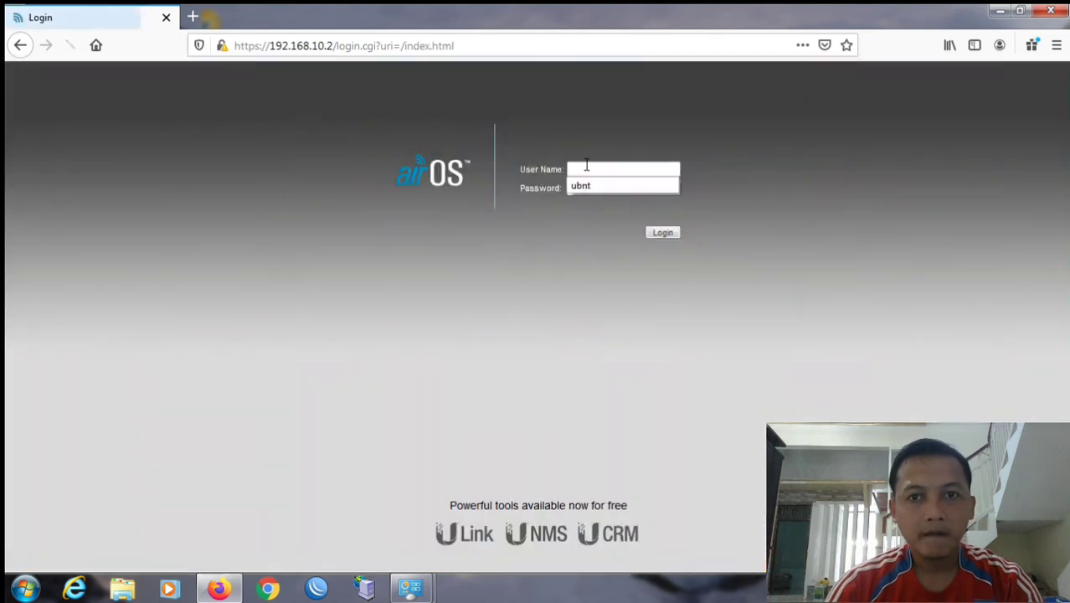
# Log in to airOS with the saved user name and the account password.
pyautogui.click(585, 188)
pyautogui.click(586, 192)
pyautogui.write('********')
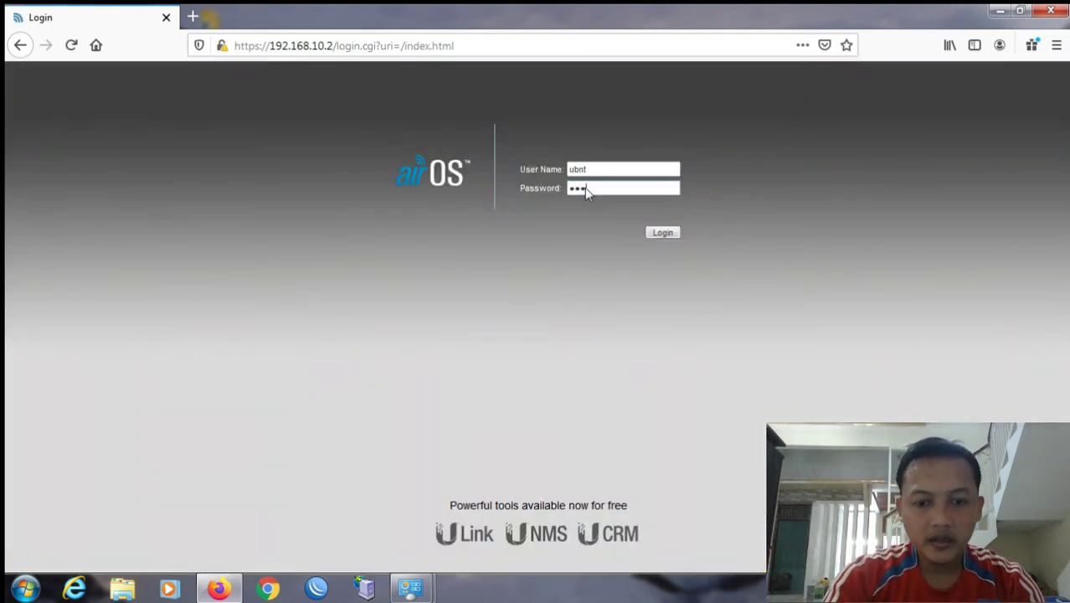
pyautogui.click(663, 232)
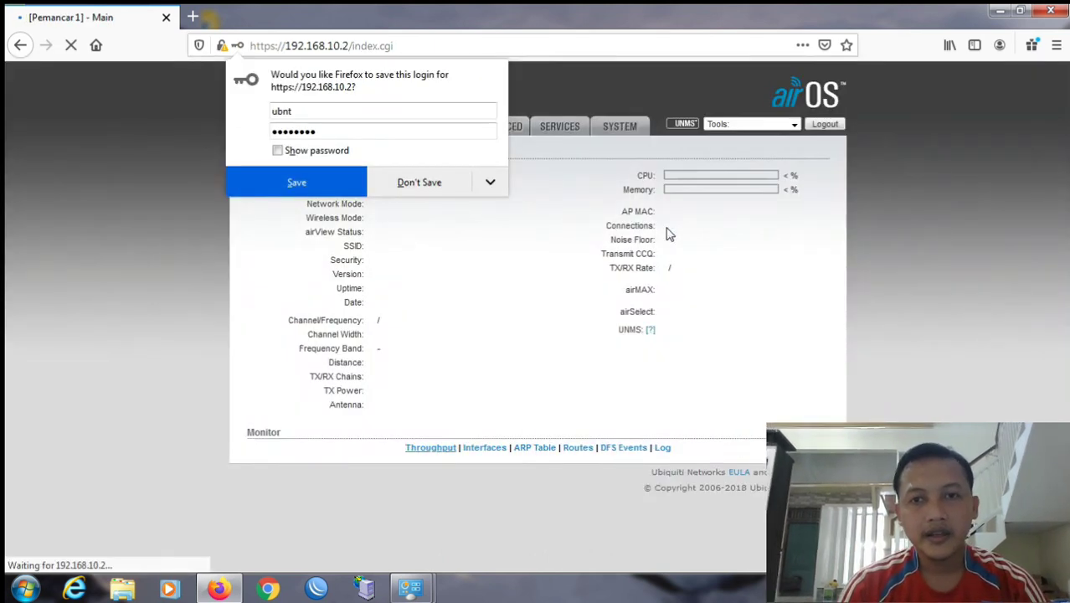
# Review the Network, Main and Wireless pages at 192.168.10.2, then minimize Firefox.
pyautogui.click(563, 276)
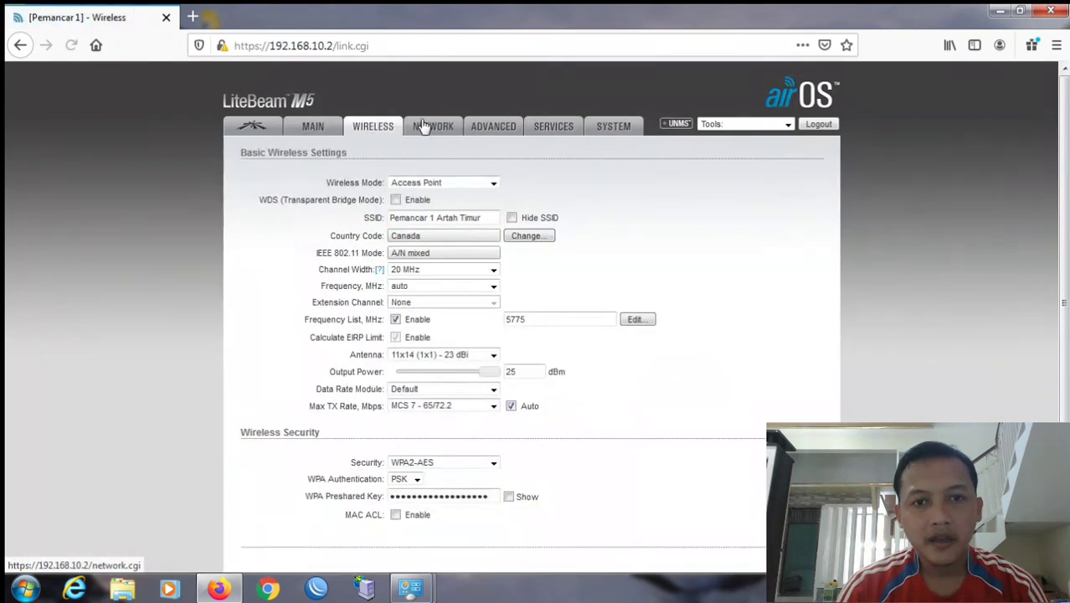
pyautogui.click(425, 125)
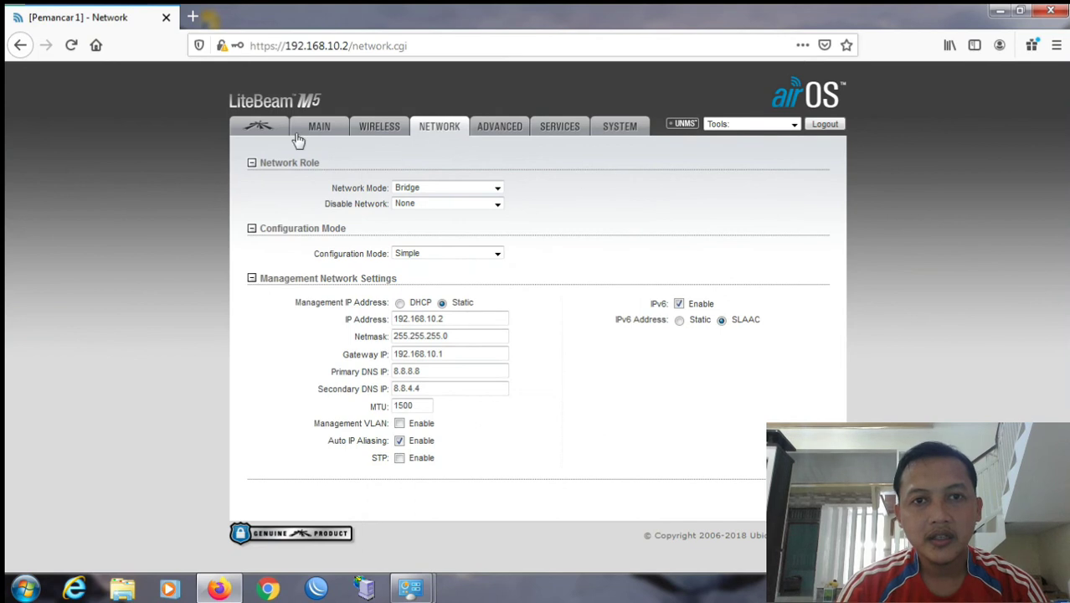
pyautogui.click(316, 133)
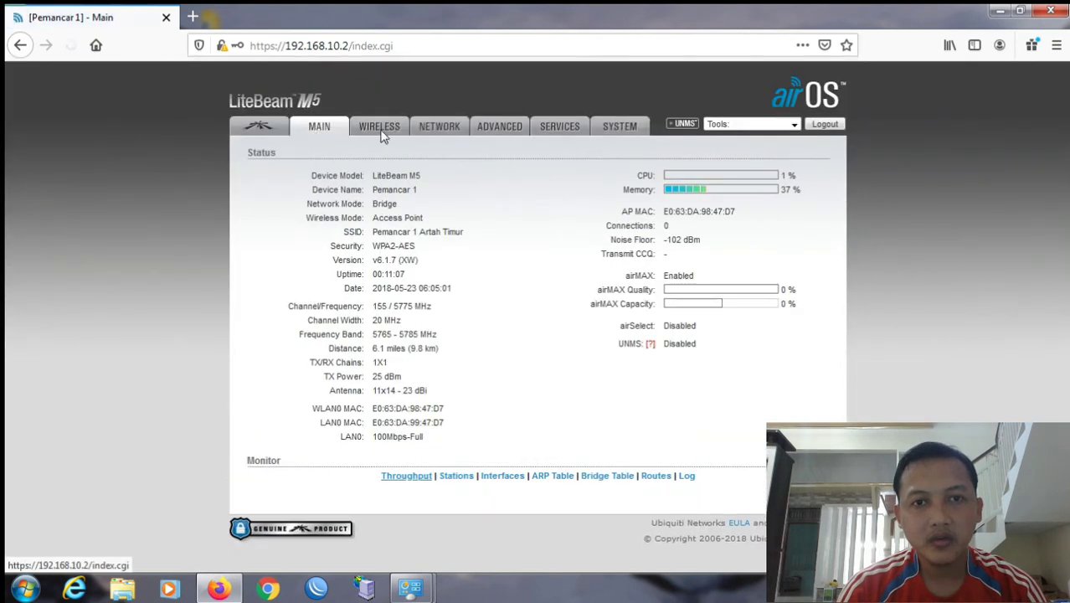
pyautogui.click(378, 136)
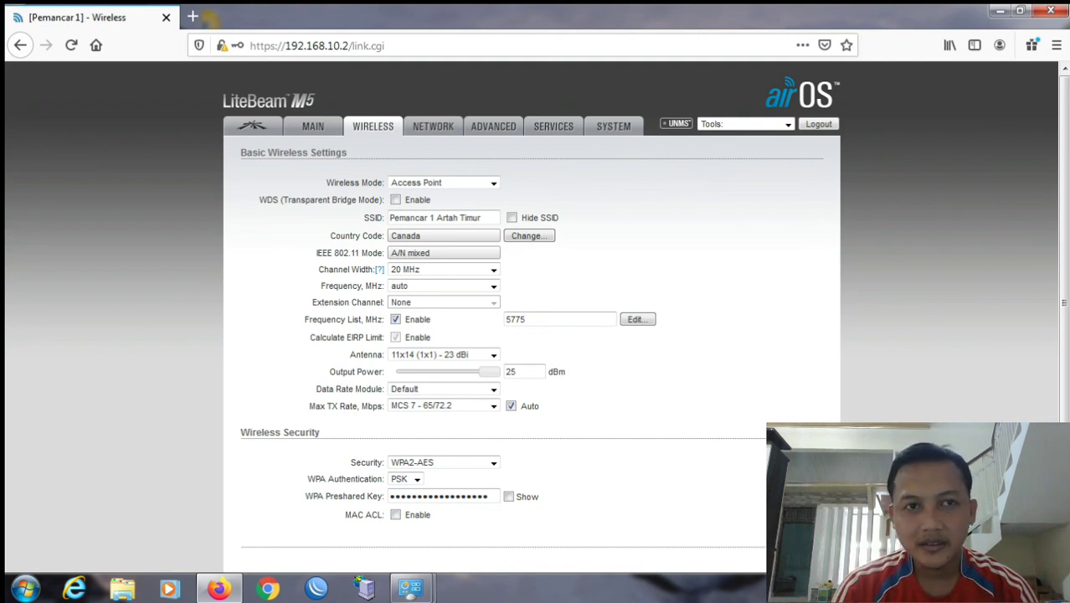
pyautogui.click(1000, 11)
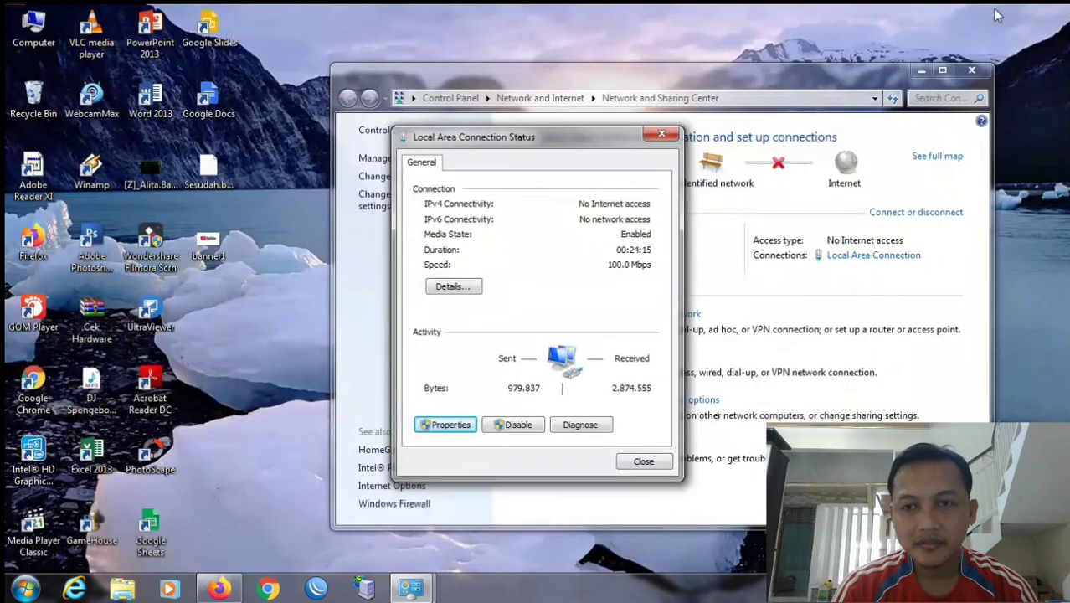
# Minimize Firefox, close the Local Area Connection Status window, and uncheck Lock the taskbar.
pyautogui.click(147, 242)
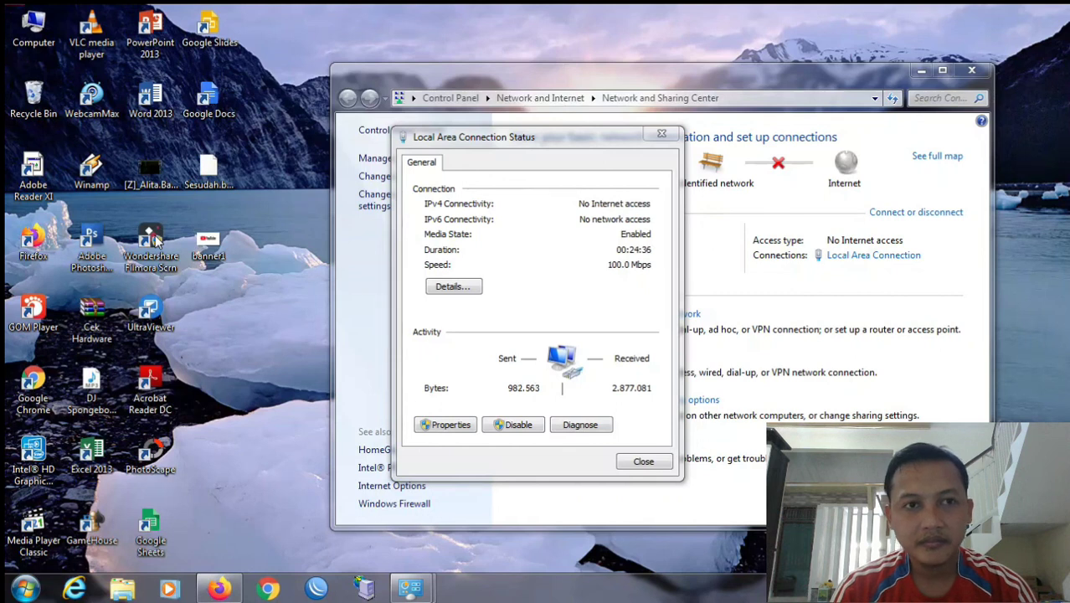
pyautogui.click(663, 135)
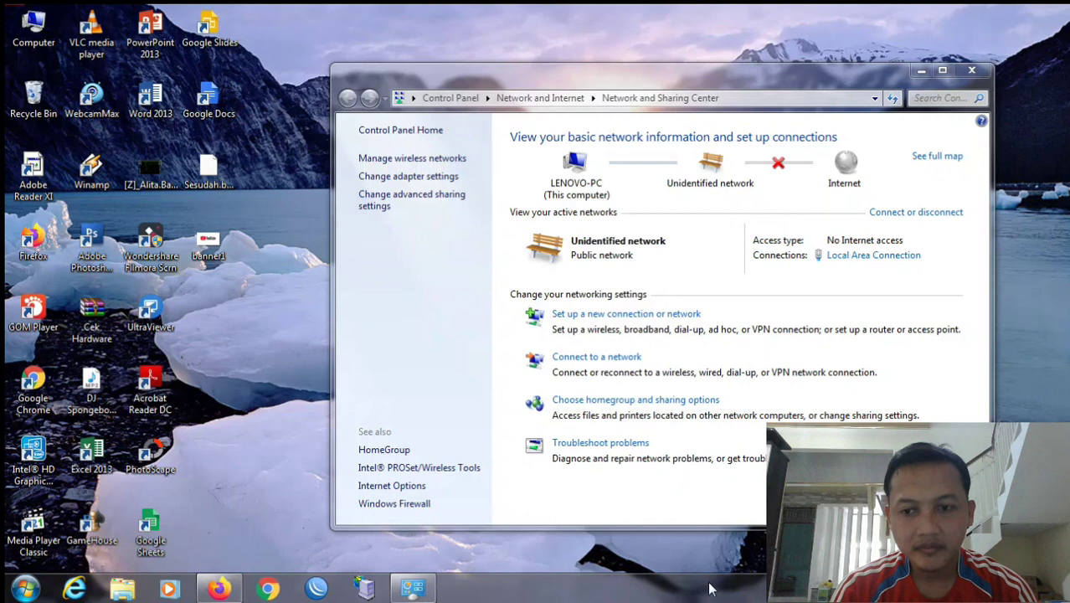
pyautogui.rightClick(689, 589)
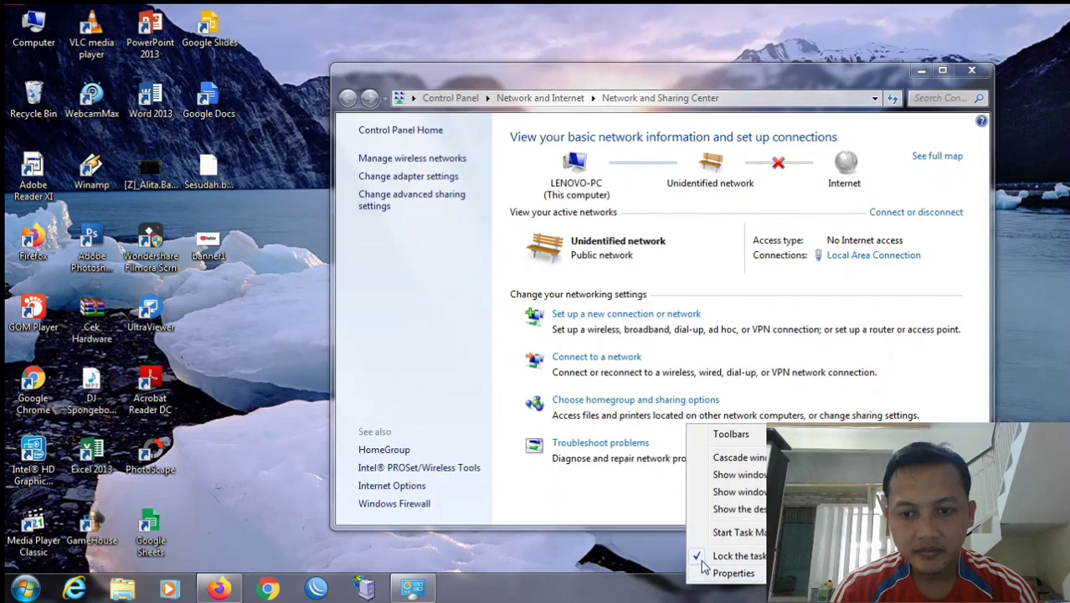
pyautogui.click(704, 556)
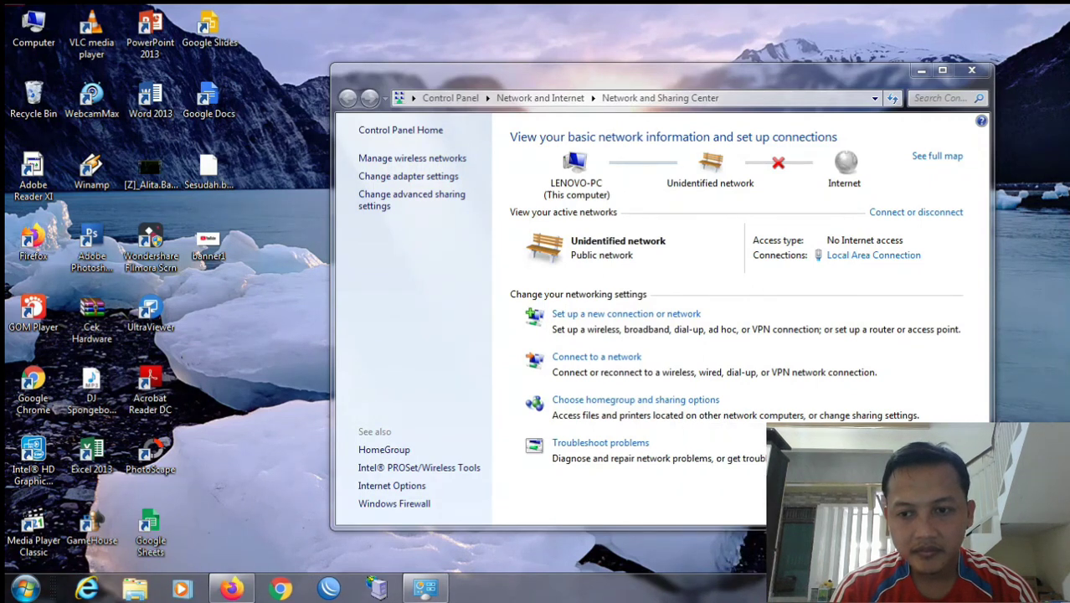